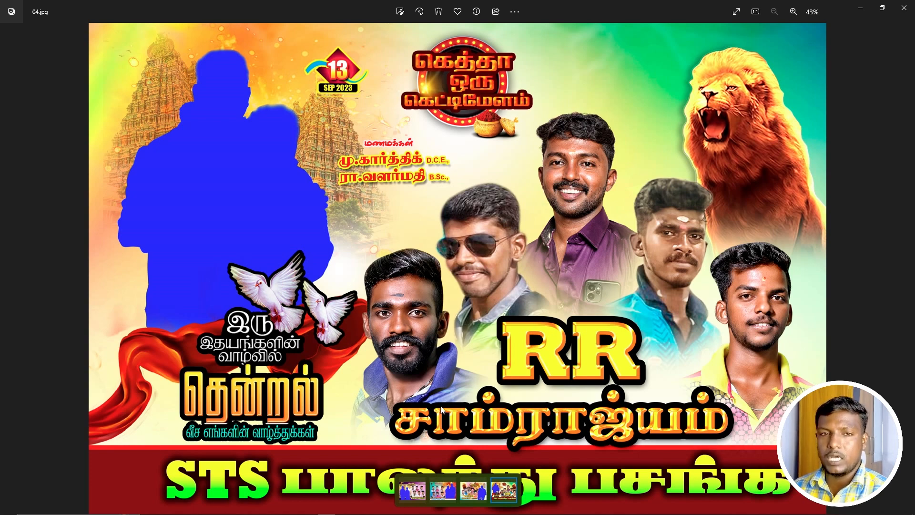
Step: Close the 04.jpg preview and go back from the JPEG folder to the Editing folder
{"action": "left_click", "coordinate": [904, 8]}
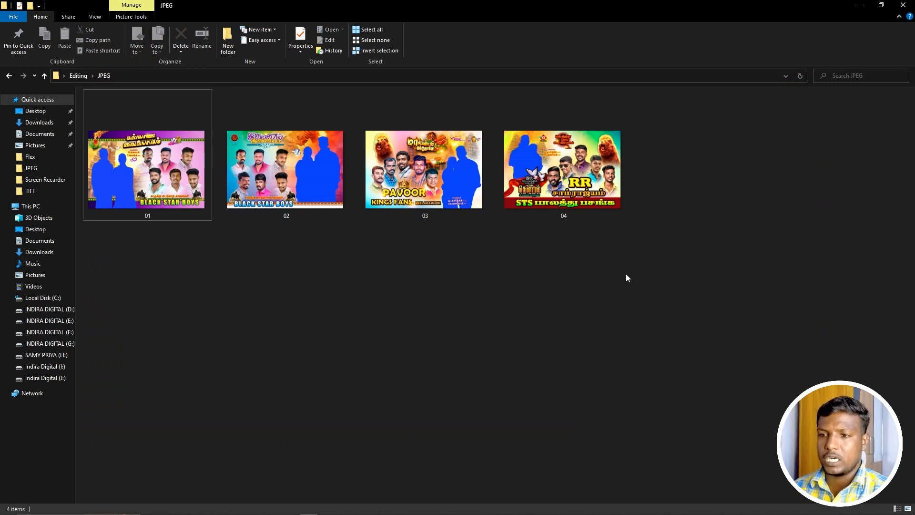
{"action": "left_click_drag", "start_coordinate": [625, 276], "coordinate": [136, 185]}
{"action": "left_click", "coordinate": [203, 304]}
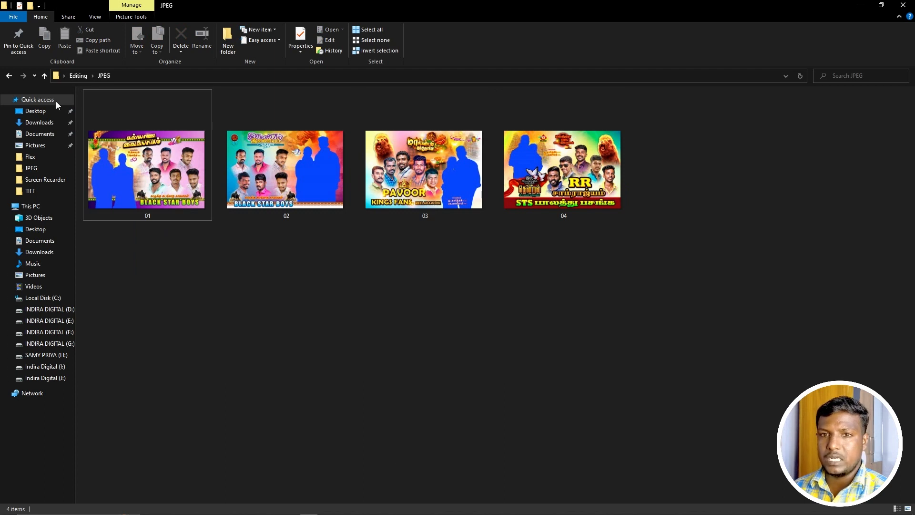
{"action": "left_click", "coordinate": [9, 75]}
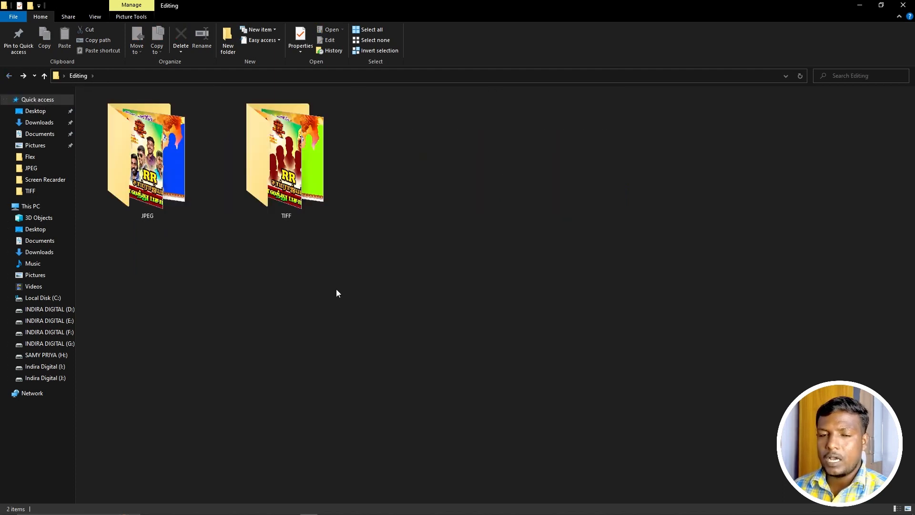
Step: Preview the 01 design in the JPEG folder, close it and return to the Editing folder
{"action": "double_click", "coordinate": [189, 207]}
{"action": "double_click", "coordinate": [150, 165]}
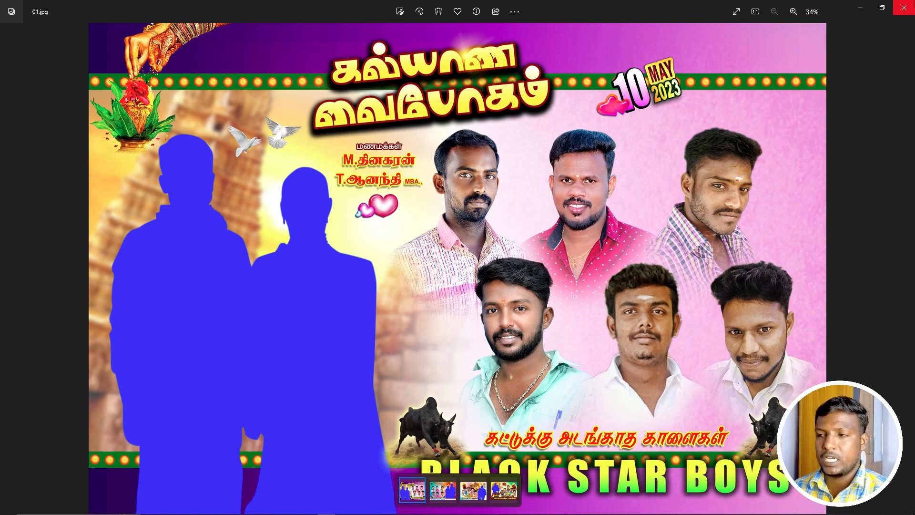
{"action": "left_click", "coordinate": [904, 7]}
{"action": "left_click", "coordinate": [606, 174]}
{"action": "key", "text": "BackSpace"}
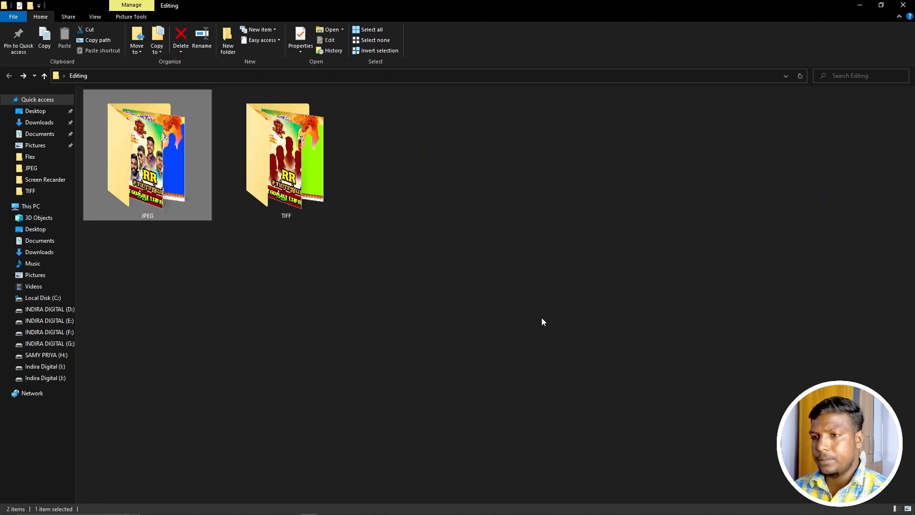
Step: Preview the 02.tif and 03.tif designs in the TIFF folder and close the viewer
{"action": "left_click", "coordinate": [262, 159]}
{"action": "double_click", "coordinate": [262, 158]}
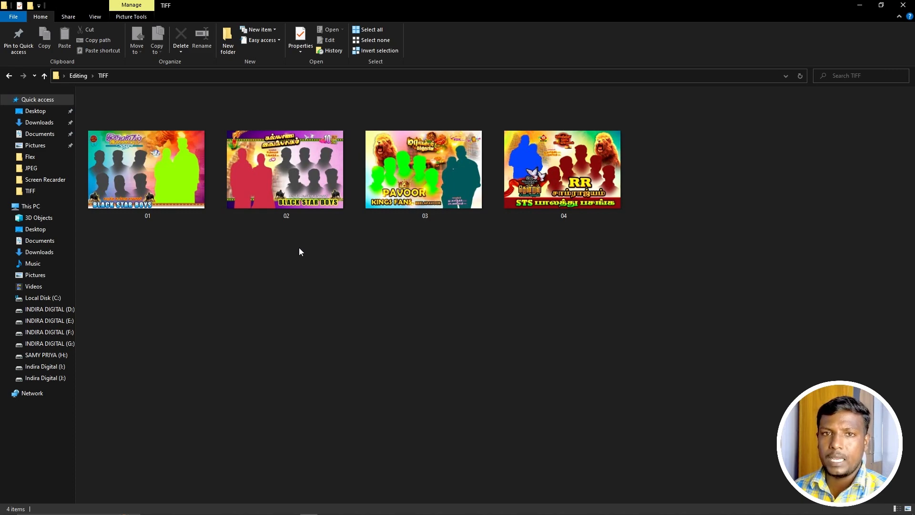
{"action": "double_click", "coordinate": [294, 187]}
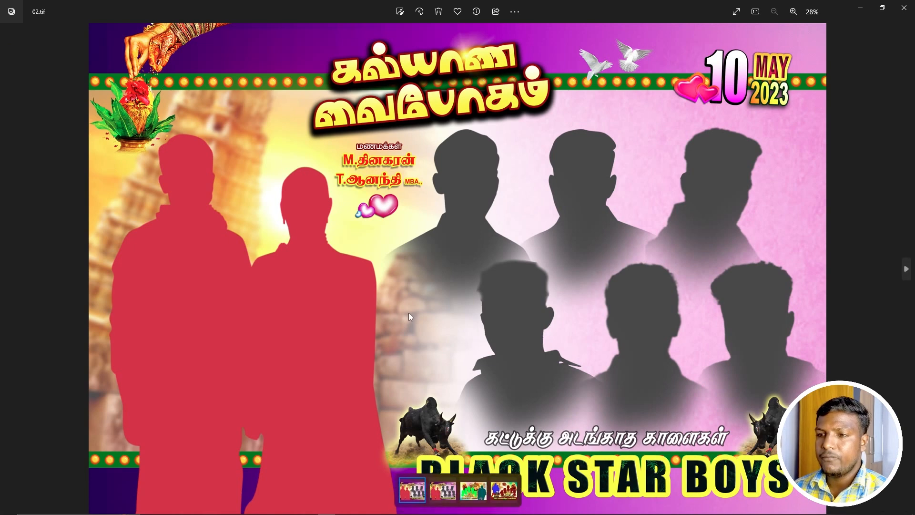
{"action": "left_click", "coordinate": [906, 268]}
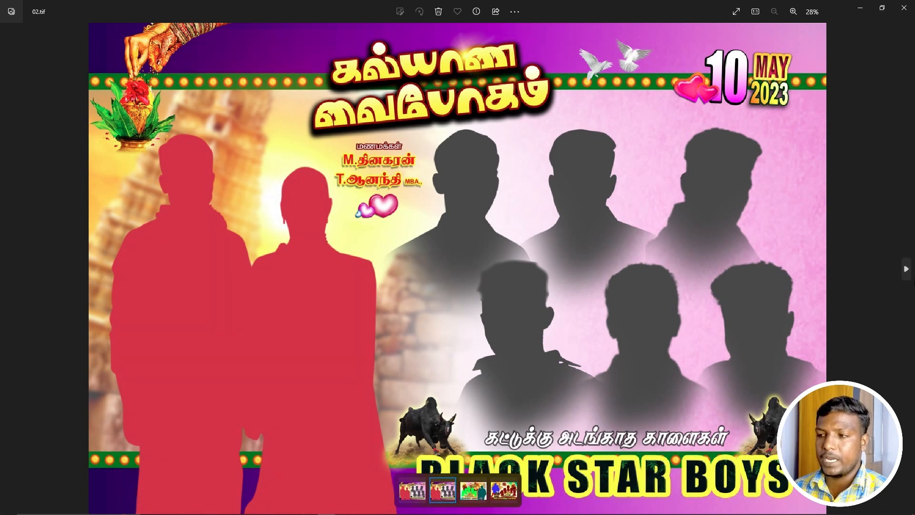
{"action": "left_click", "coordinate": [907, 270]}
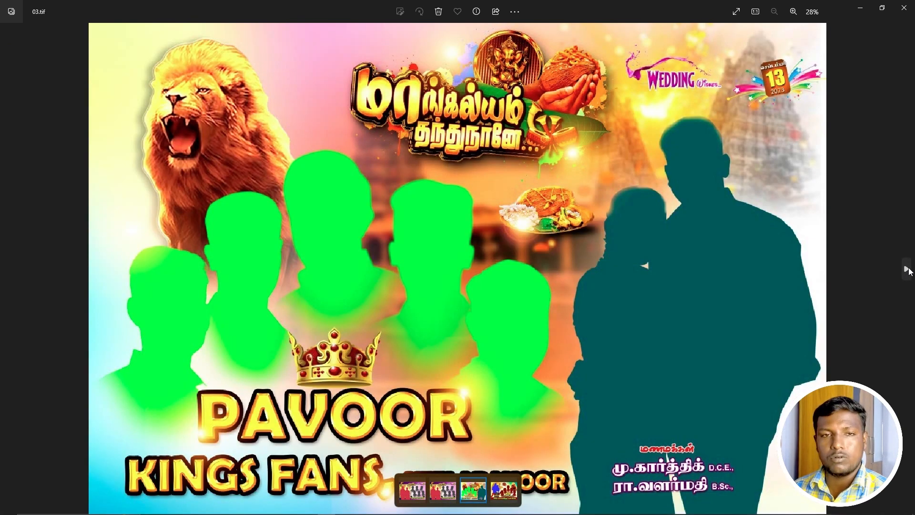
{"action": "left_click", "coordinate": [903, 8]}
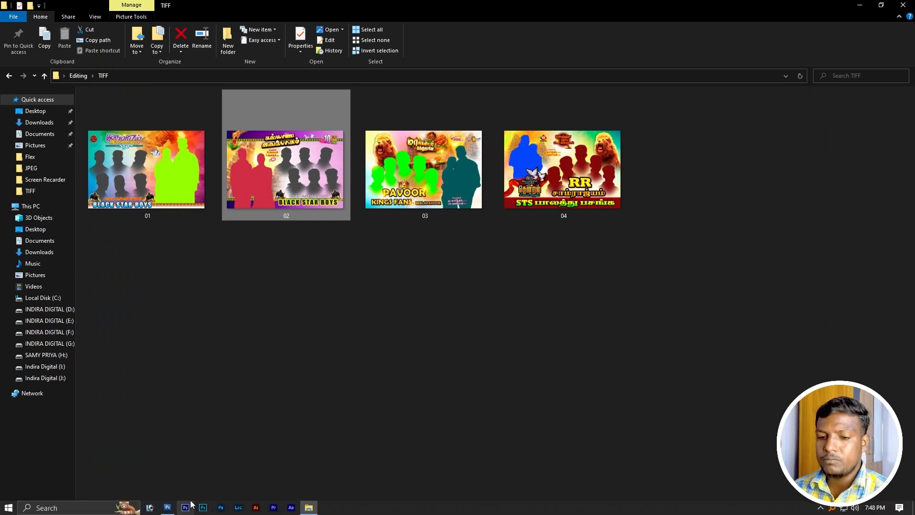
Step: Launch Photoshop CS3 and open 03.tif from the TIFF folder in it, without updating the text layers
{"action": "left_click", "coordinate": [188, 506]}
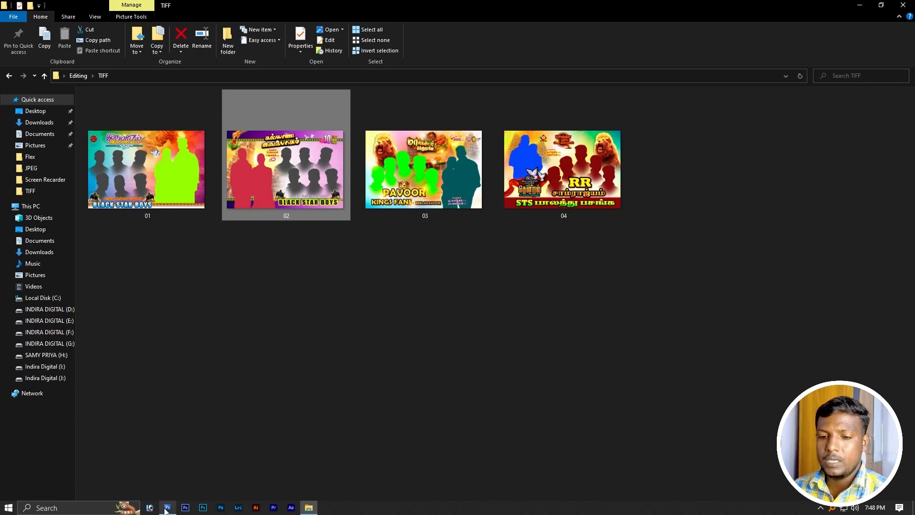
{"action": "left_click", "coordinate": [167, 507]}
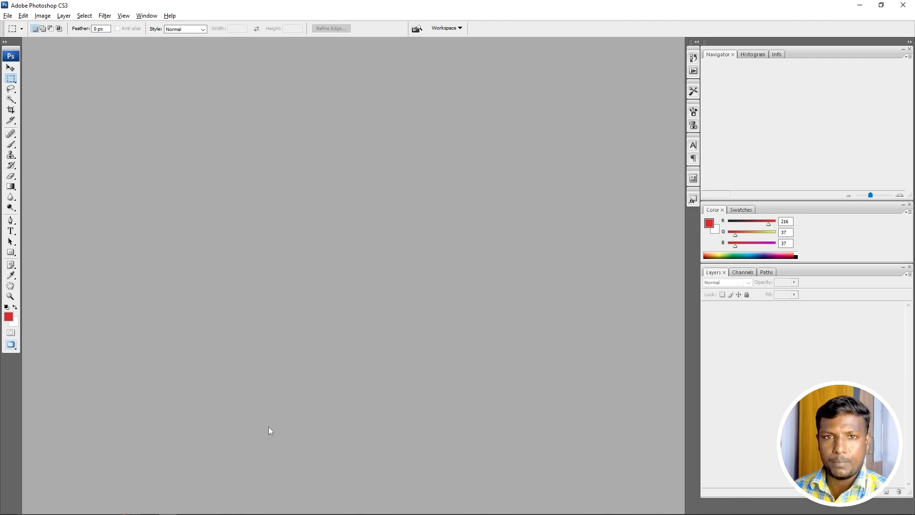
{"action": "key", "text": "alt+Tab"}
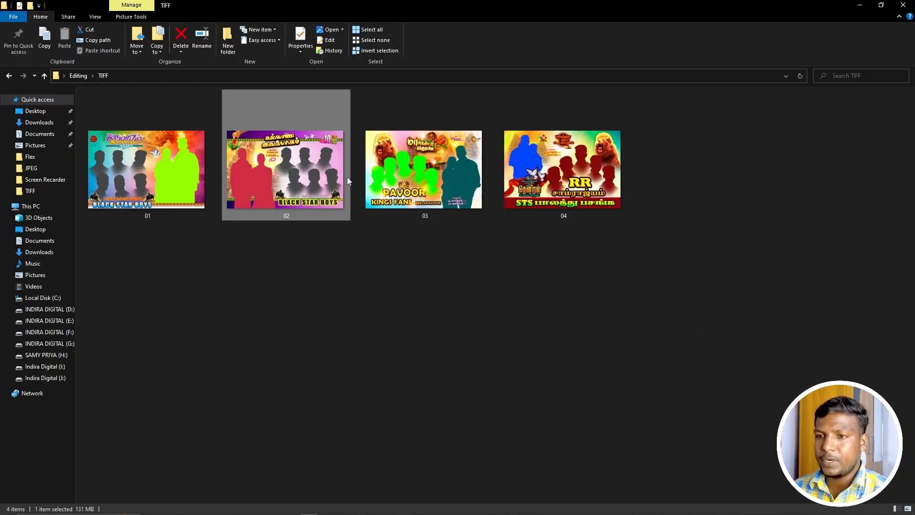
{"action": "double_click", "coordinate": [444, 192]}
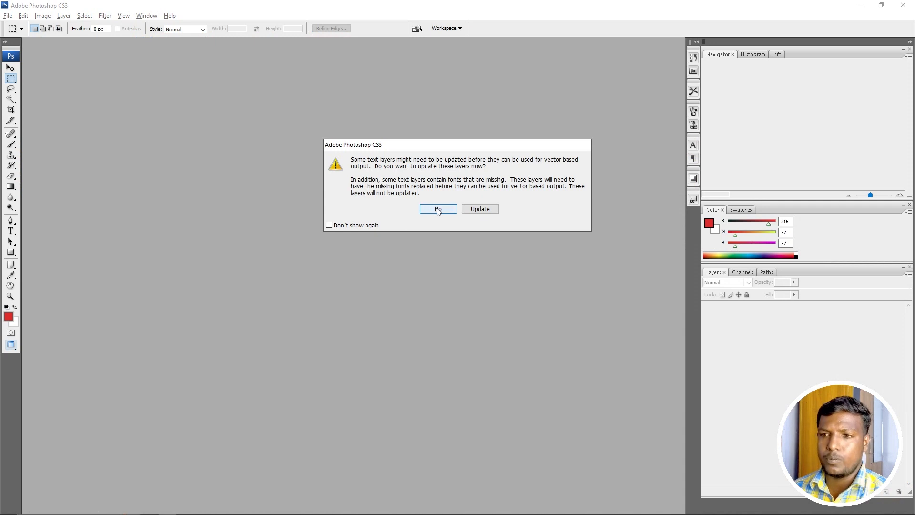
{"action": "left_click", "coordinate": [435, 207]}
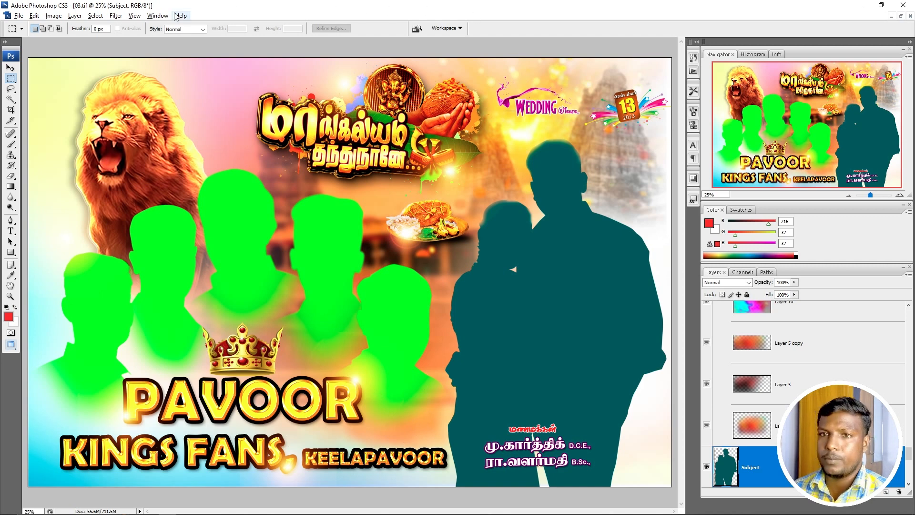
Step: Show the Styles palette and resize it to a wider, shorter shape
{"action": "left_click", "coordinate": [158, 16]}
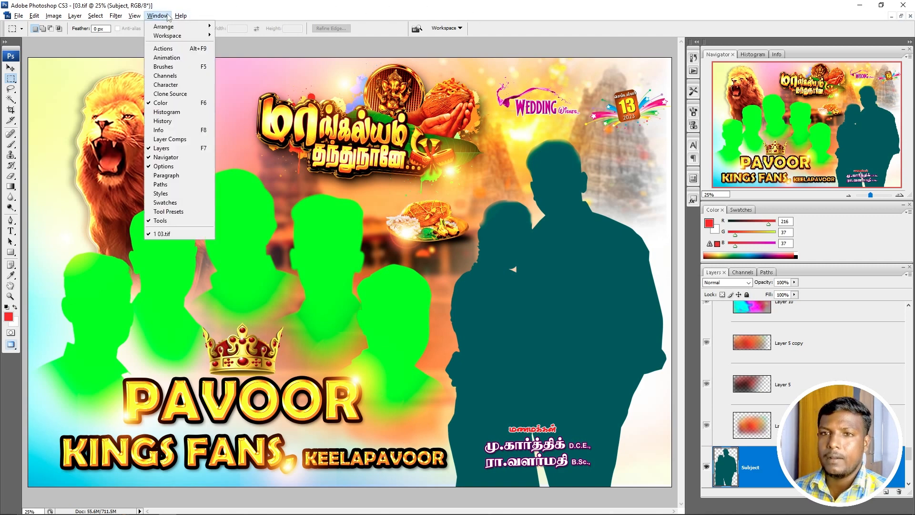
{"action": "left_click", "coordinate": [164, 193]}
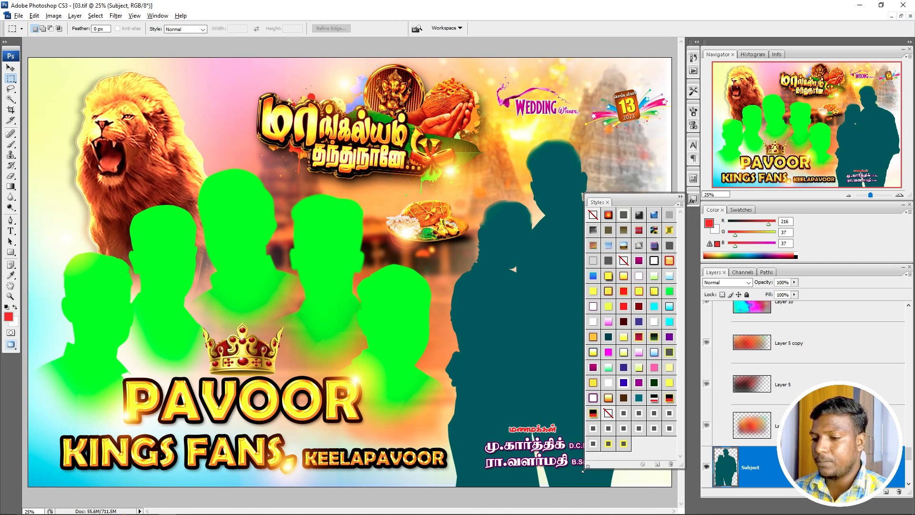
{"action": "left_click_drag", "start_coordinate": [584, 469], "coordinate": [502, 393]}
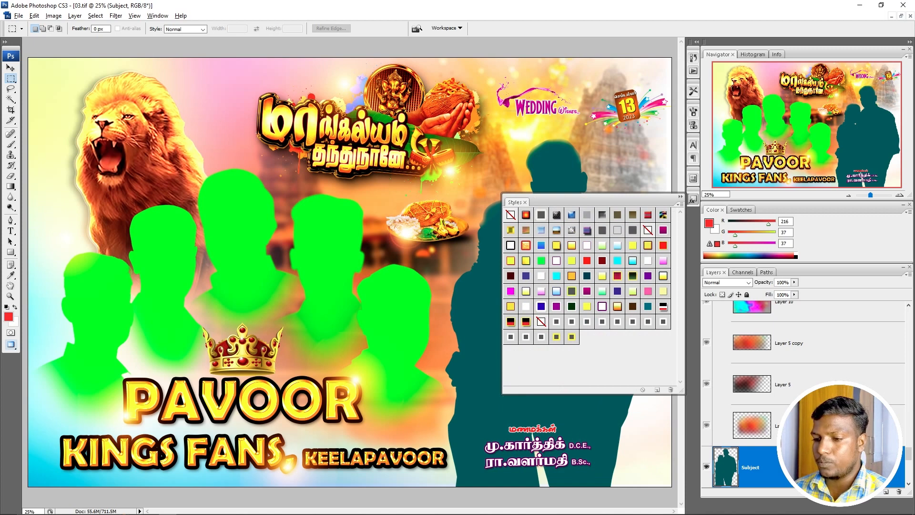
Step: Select the PAVOOR text layer and save its layer effects as a new style preset under the suggested name
{"action": "key", "text": "v"}
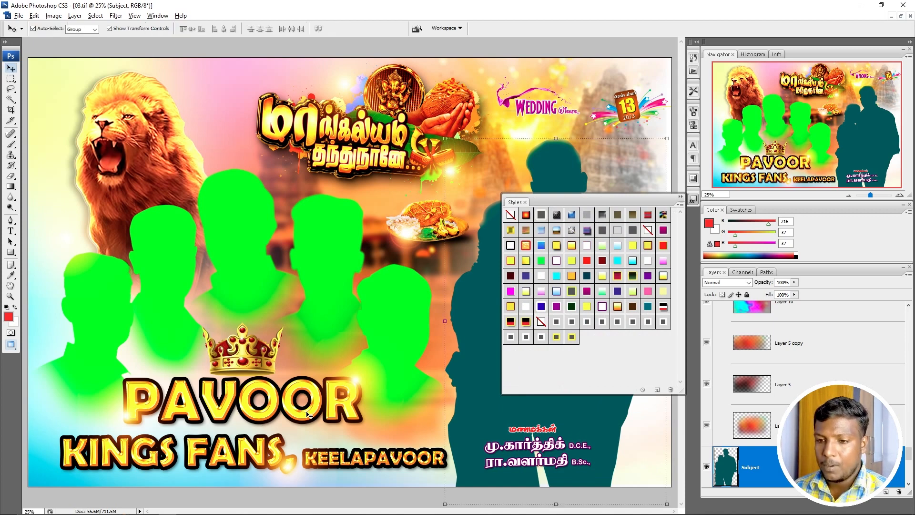
{"action": "right_click", "coordinate": [309, 409]}
{"action": "left_click", "coordinate": [329, 424]}
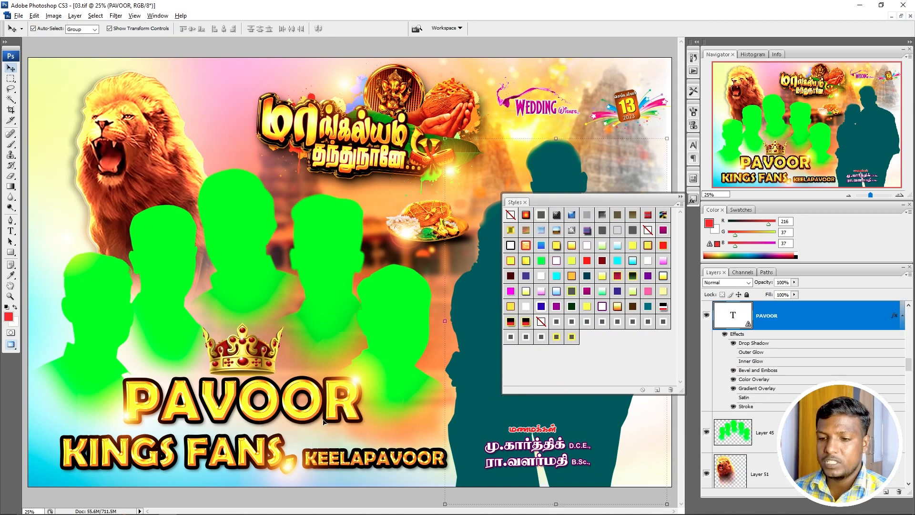
{"action": "scroll", "coordinate": [308, 404], "scroll_direction": "up", "scroll_amount": 4}
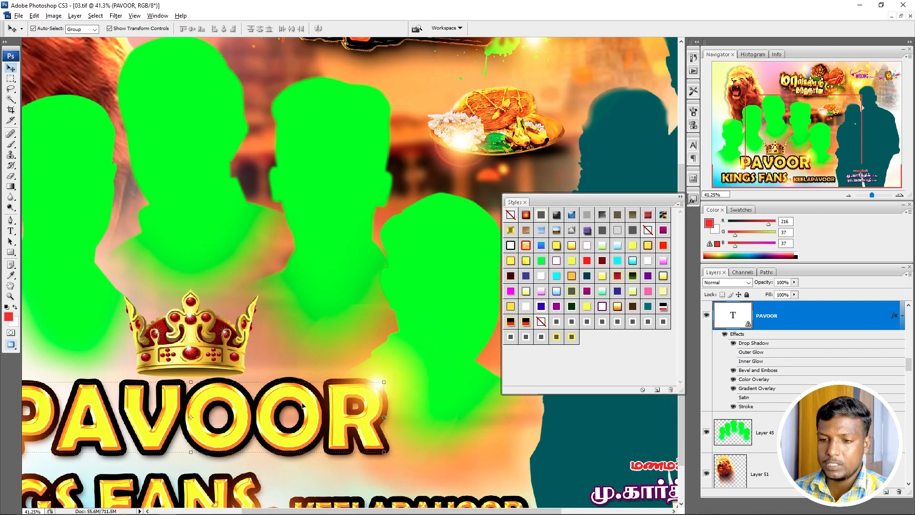
{"action": "scroll", "coordinate": [343, 358], "scroll_direction": "up", "scroll_amount": 3}
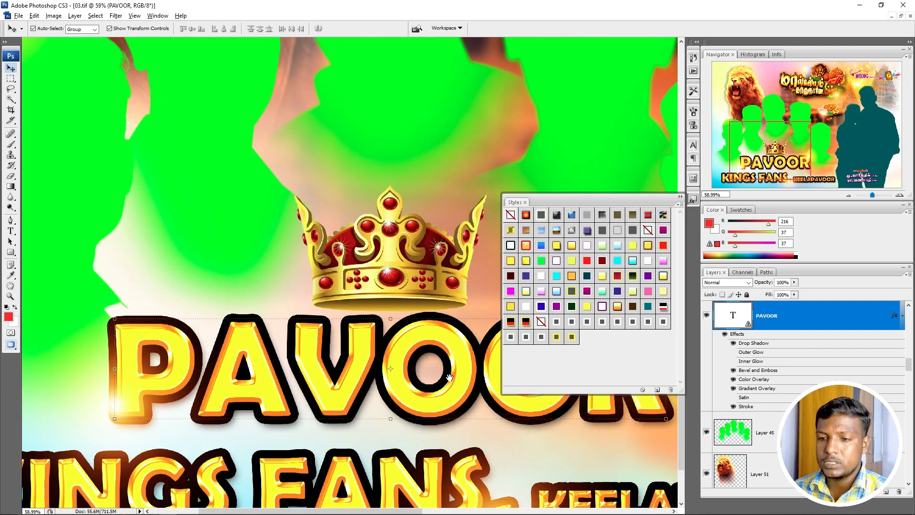
{"action": "left_click_drag", "start_coordinate": [442, 381], "coordinate": [287, 315]}
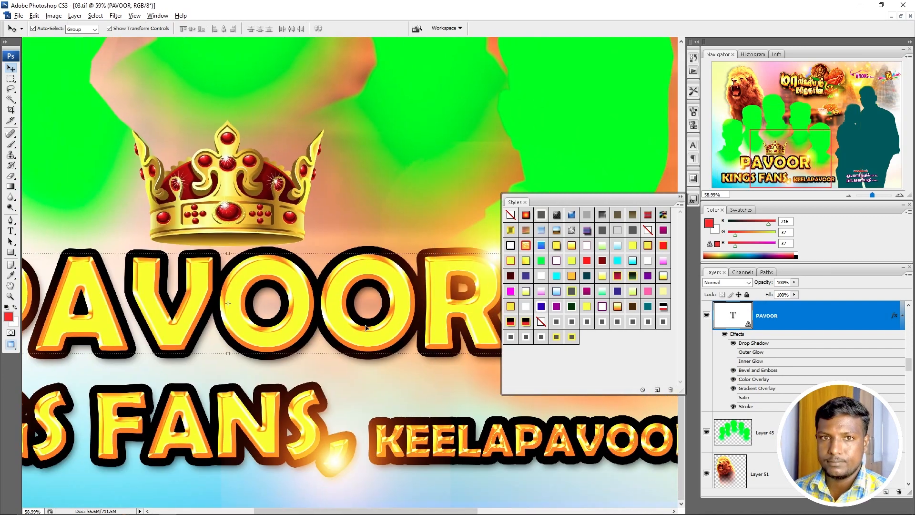
{"action": "left_click", "coordinate": [656, 390]}
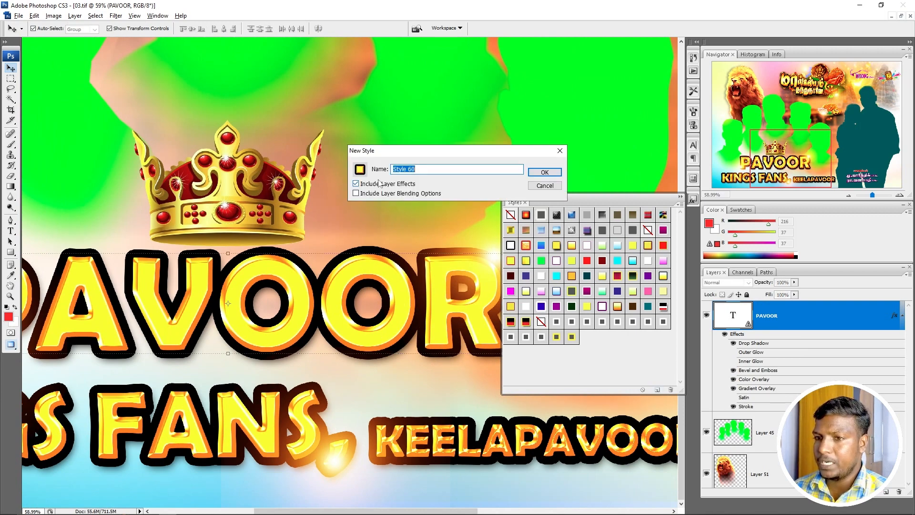
{"action": "left_click", "coordinate": [543, 173]}
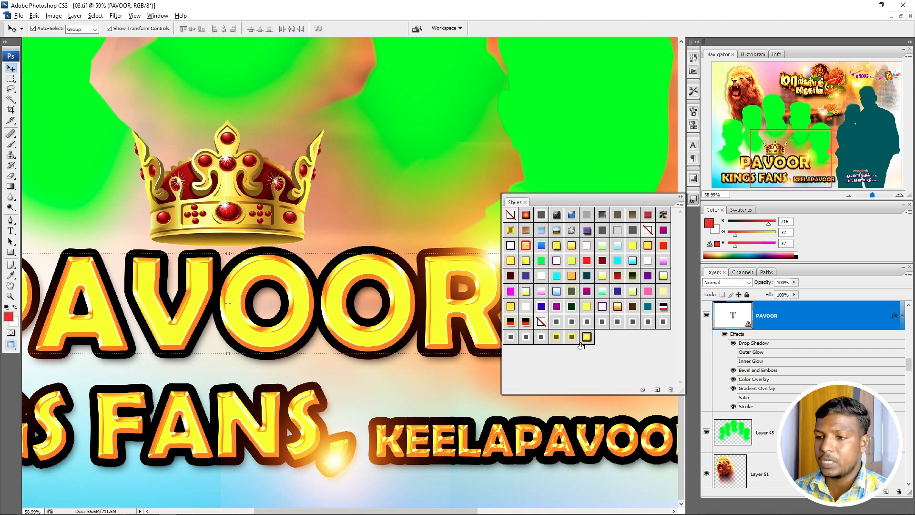
Step: Try merging the PAVOOR and KINGS FANS, KEELAPAVOOR text layers, toggle the merged layer's visibility, and undo the merge
{"action": "scroll", "coordinate": [370, 285], "scroll_direction": "down", "scroll_amount": 2}
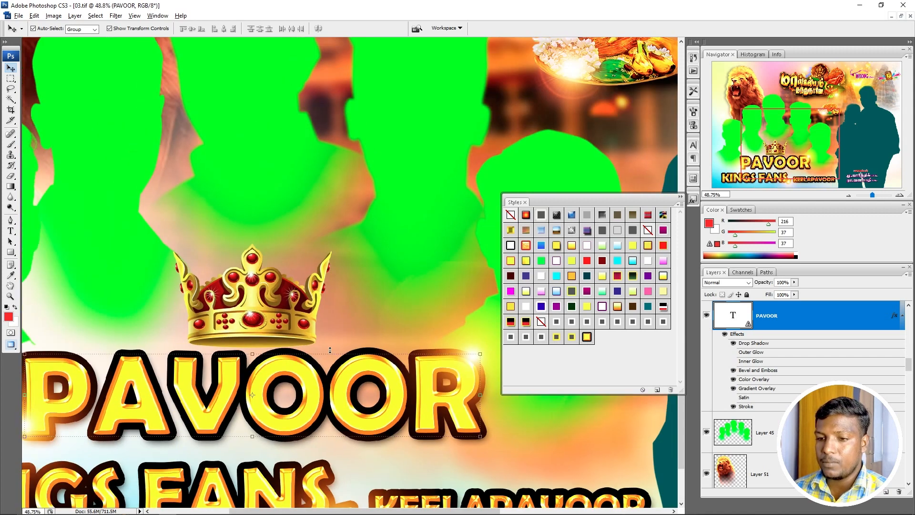
{"action": "left_click_drag", "start_coordinate": [277, 427], "coordinate": [320, 310]}
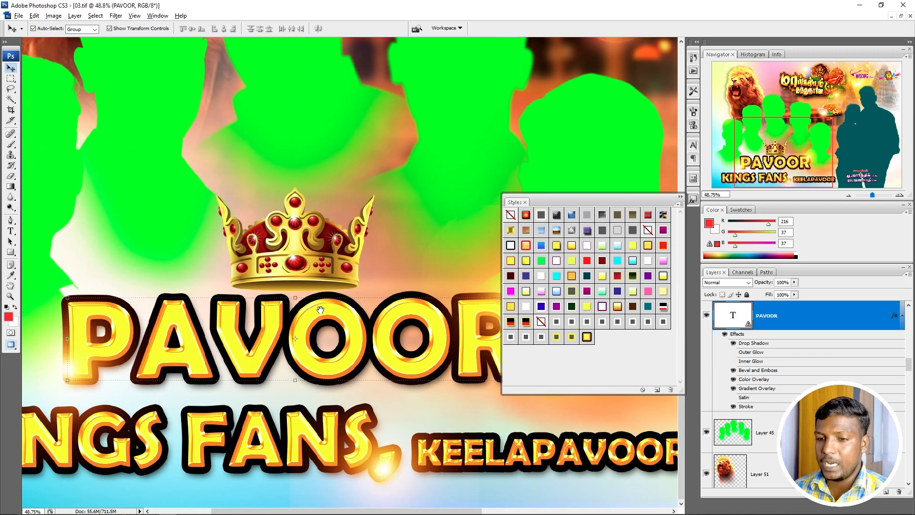
{"action": "right_click", "coordinate": [303, 433]}
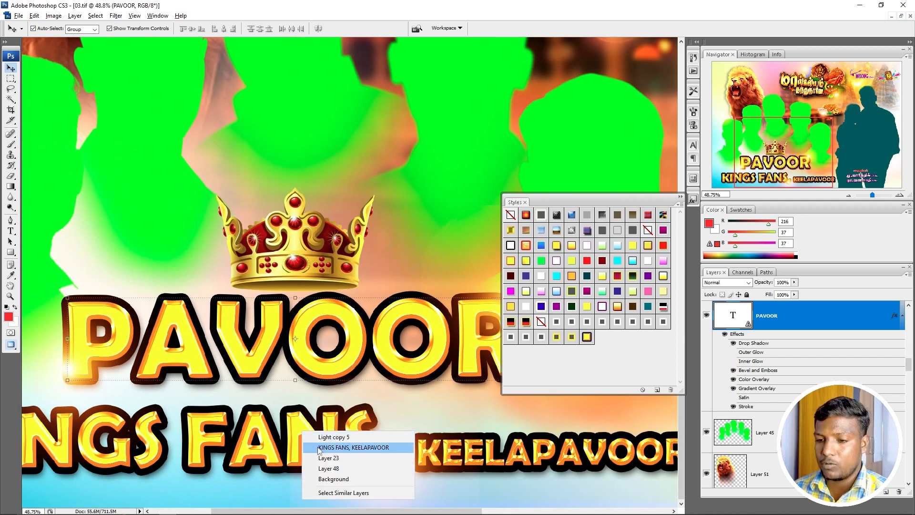
{"action": "left_click", "coordinate": [319, 447]}
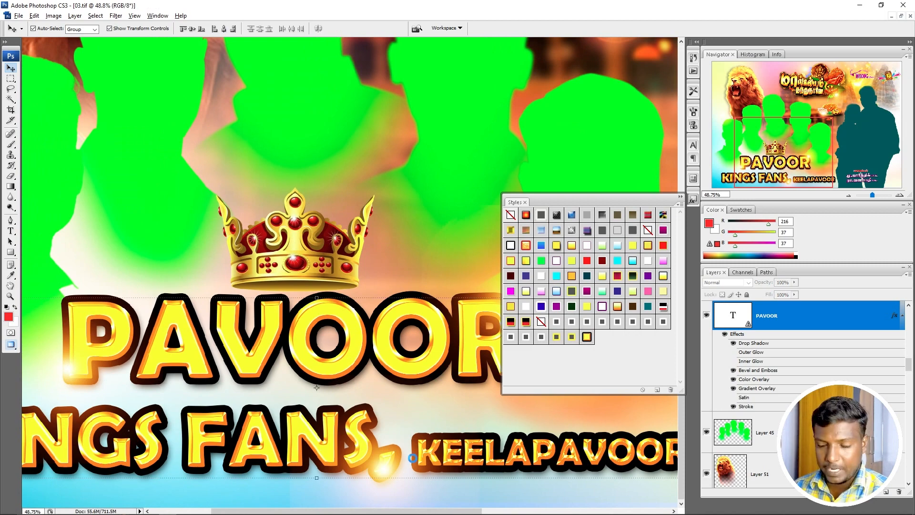
{"action": "key", "text": "ctrl+e"}
{"action": "scroll", "coordinate": [465, 405], "scroll_direction": "down", "scroll_amount": 1}
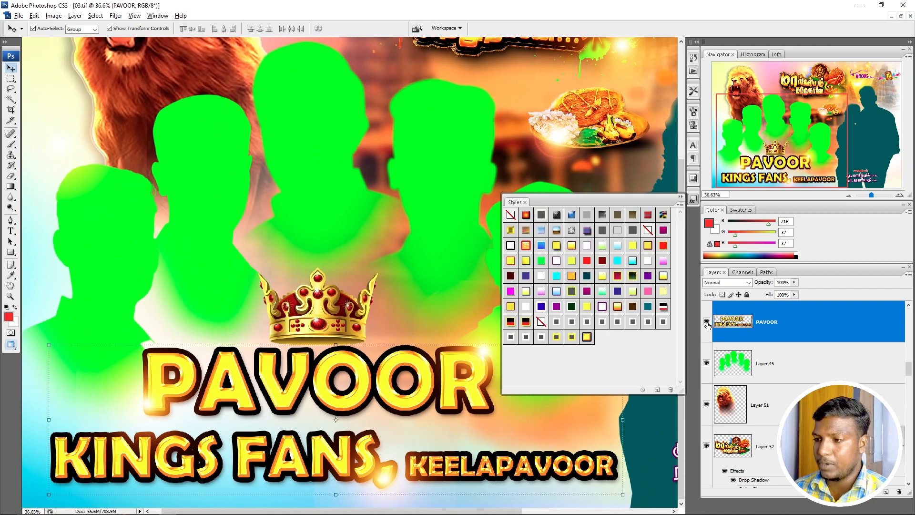
{"action": "left_click", "coordinate": [706, 322]}
{"action": "left_click", "coordinate": [706, 321]}
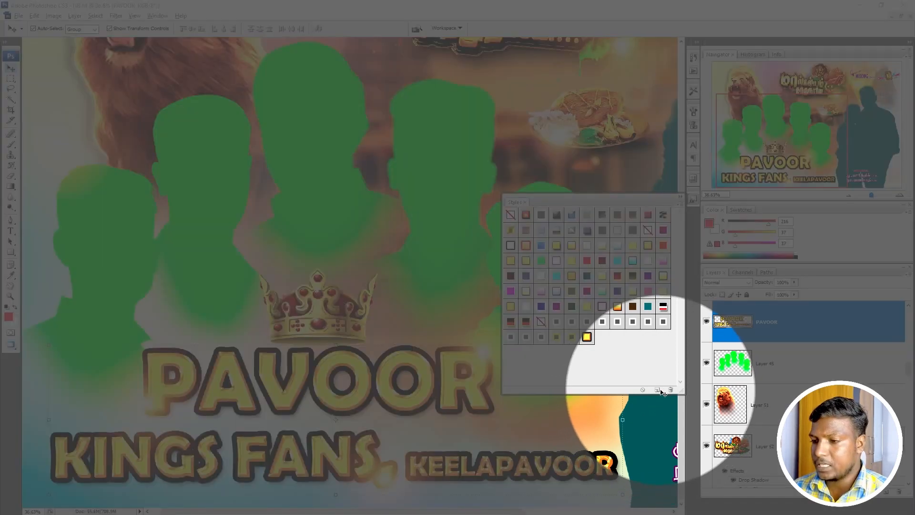
{"action": "key", "text": "ctrl+z"}
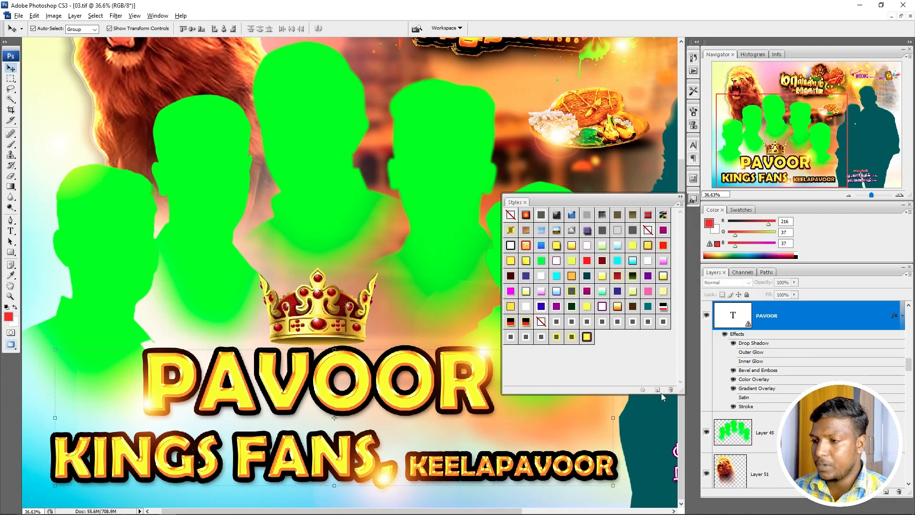
Step: Select only the PAVOOR text layer again from the layers under its lettering on the canvas
{"action": "right_click", "coordinate": [425, 376]}
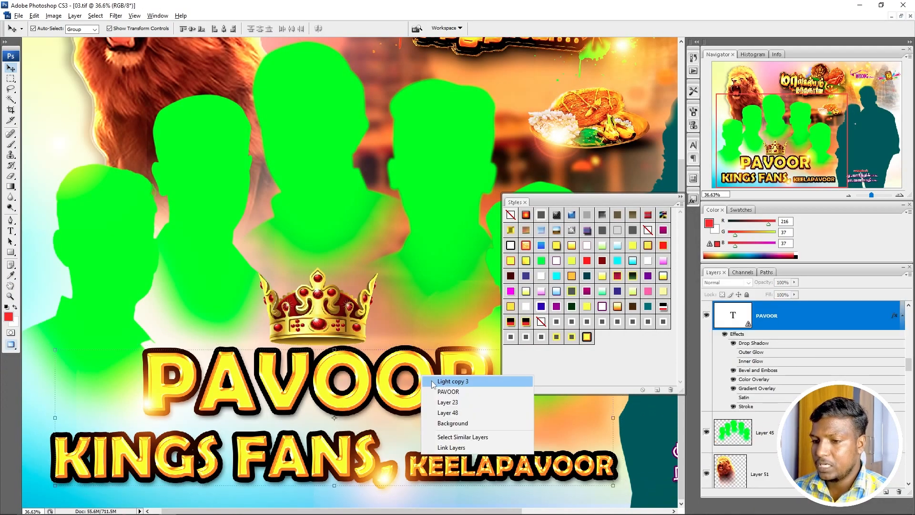
{"action": "left_click", "coordinate": [438, 379]}
{"action": "right_click", "coordinate": [424, 375]}
{"action": "left_click", "coordinate": [474, 398]}
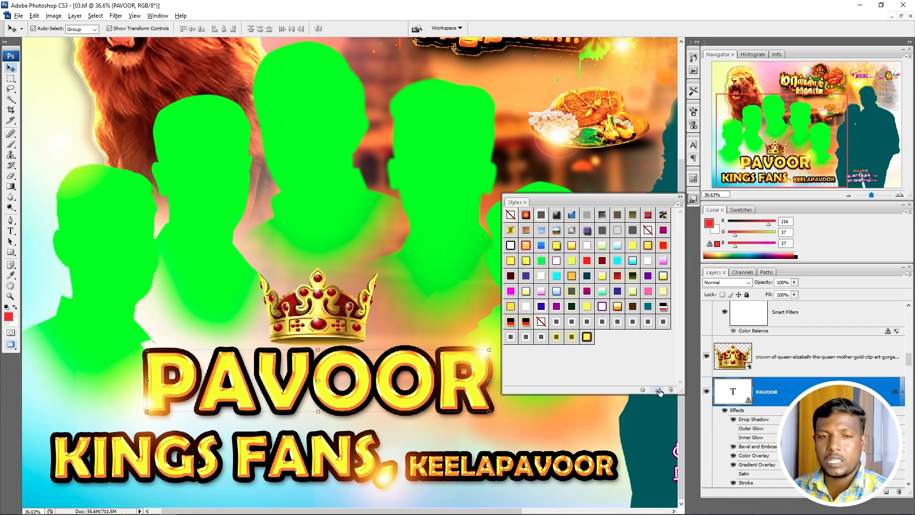
{"action": "left_click_drag", "start_coordinate": [413, 375], "coordinate": [147, 375]}
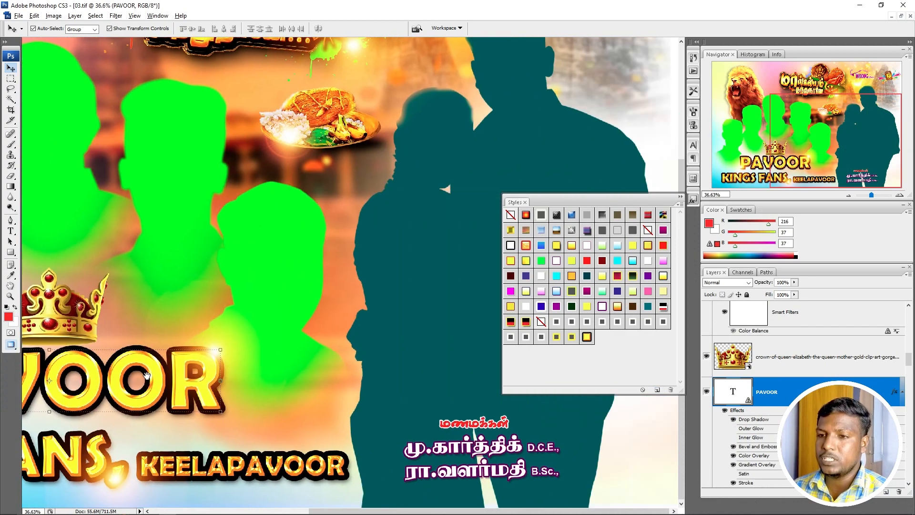
Step: Select the white-and-purple text layer with the couple's names and save its layer effects as a new style under the suggested name
{"action": "left_click", "coordinate": [487, 443]}
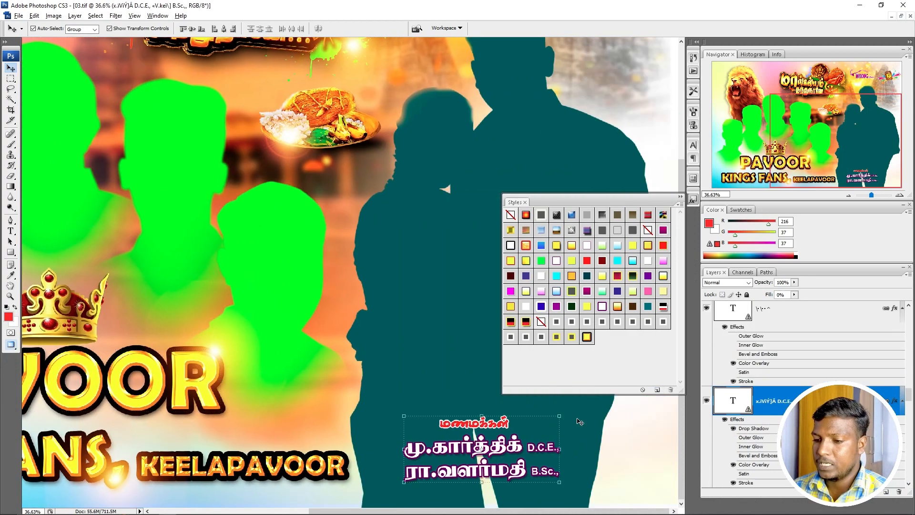
{"action": "left_click", "coordinate": [657, 389]}
{"action": "key", "text": "Return"}
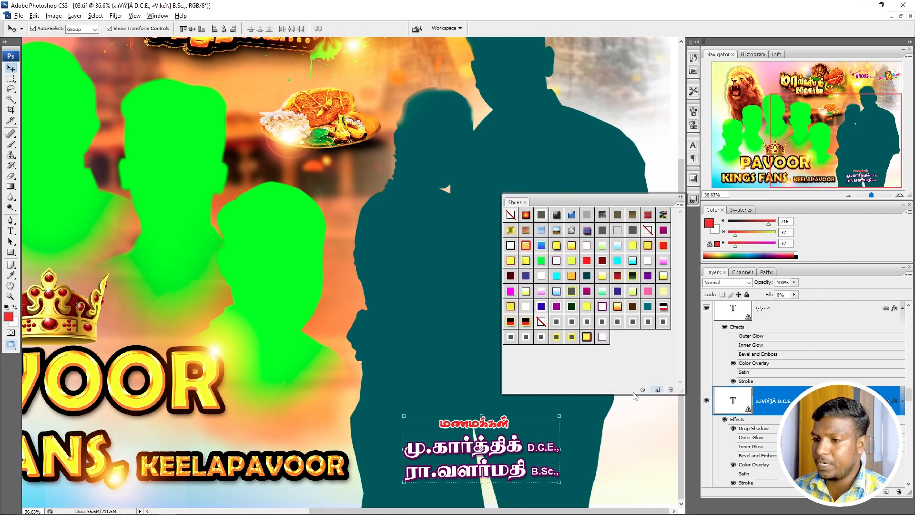
Step: Select the red heading text layer above the couple's names and save its layer effects as a new style under the suggested name
{"action": "right_click", "coordinate": [470, 428]}
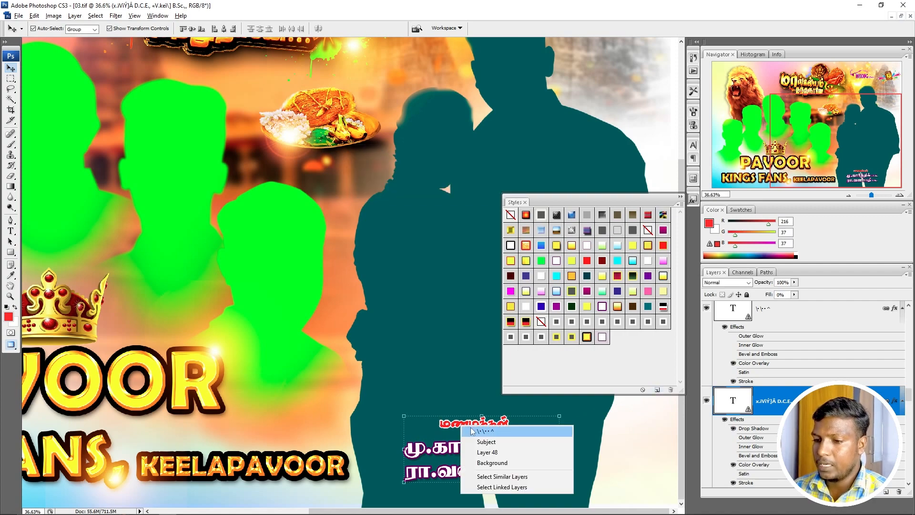
{"action": "left_click", "coordinate": [656, 389]}
{"action": "key", "text": "Return"}
{"action": "left_click_drag", "start_coordinate": [269, 176], "coordinate": [327, 343]}
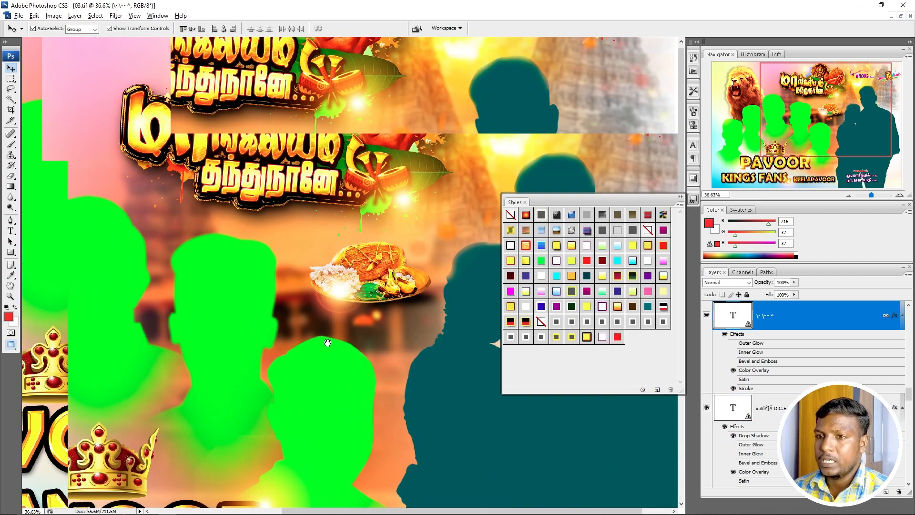
{"action": "key", "text": "ctrl+0"}
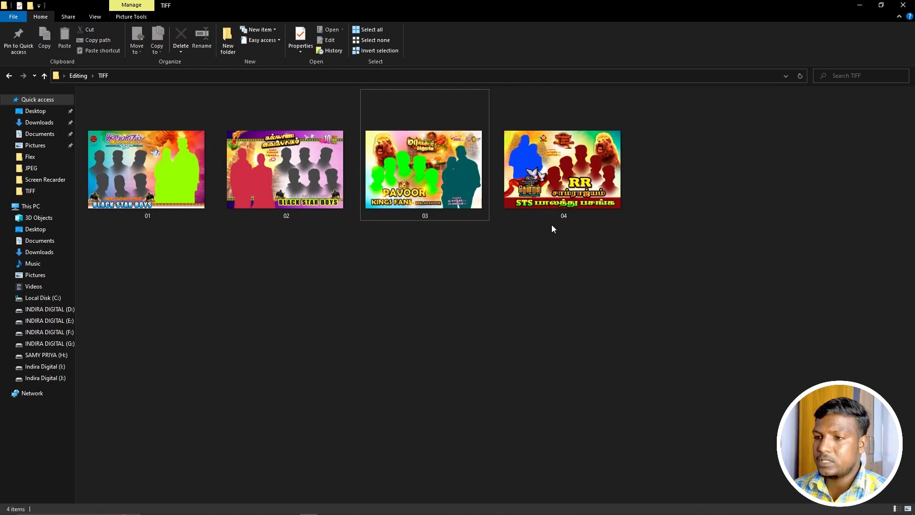
Step: Switch to File Explorer and open 02.tif from the TIFF folder in Photoshop without updating its text layers
{"action": "left_click_drag", "start_coordinate": [289, 189], "coordinate": [198, 228]}
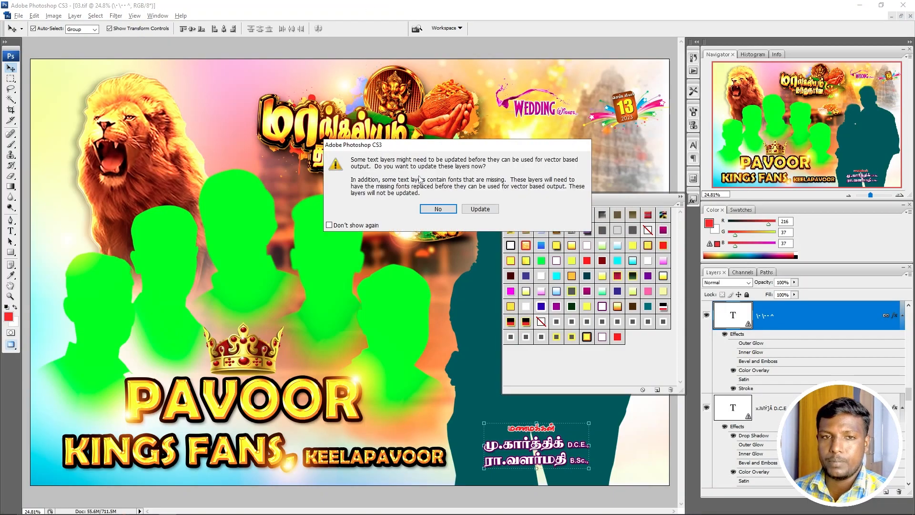
{"action": "left_click", "coordinate": [439, 210]}
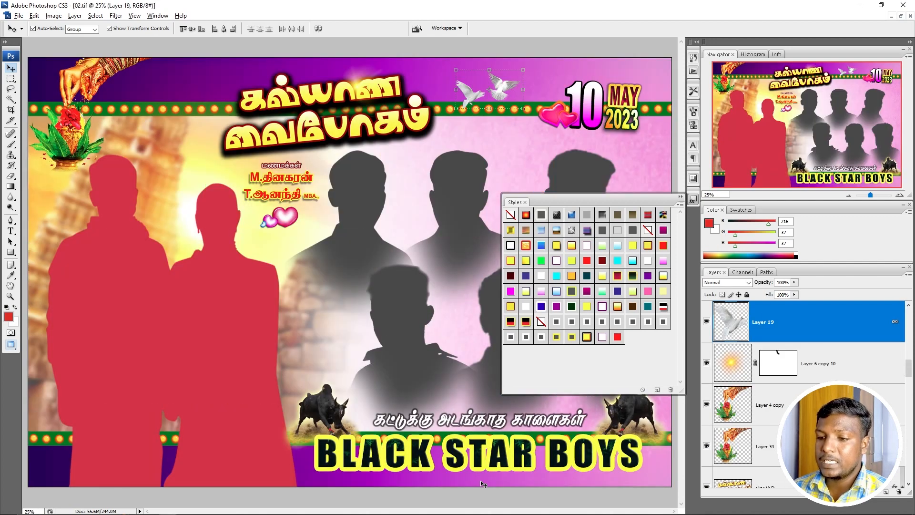
{"action": "key", "text": "Tab"}
{"action": "key", "text": "ctrl+0"}
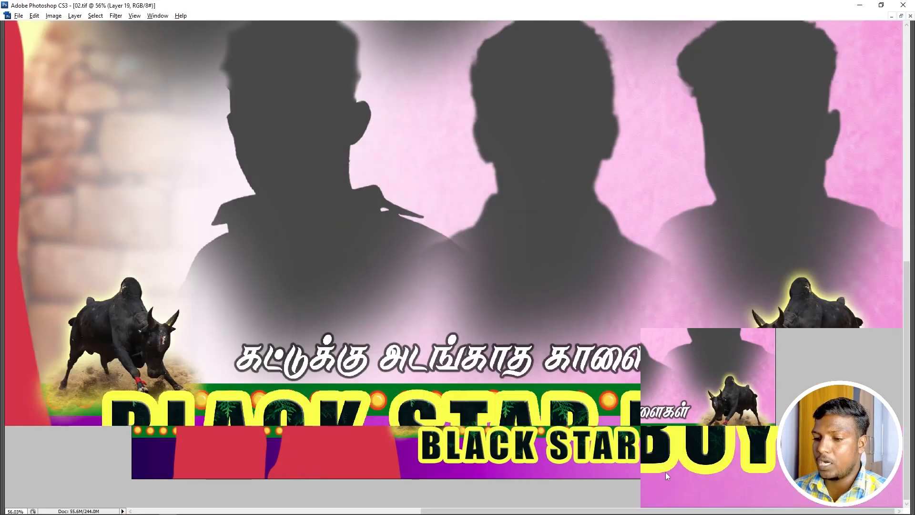
{"action": "key", "text": "Tab"}
Step: Apply the saved gold style with the black outline to the BLACK STAR BOYS text layer
{"action": "left_click_drag", "start_coordinate": [545, 455], "coordinate": [409, 374]}
{"action": "left_click", "coordinate": [519, 424]}
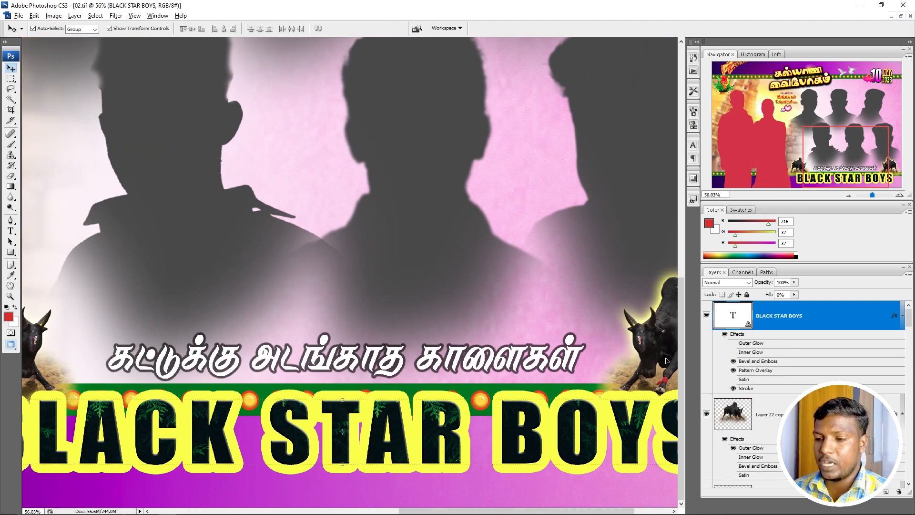
{"action": "left_click", "coordinate": [693, 200]}
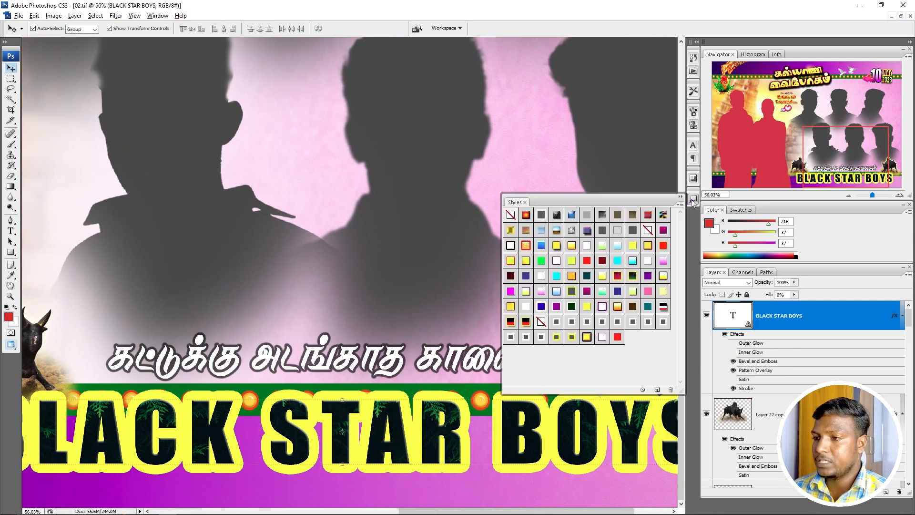
{"action": "left_click", "coordinate": [586, 338]}
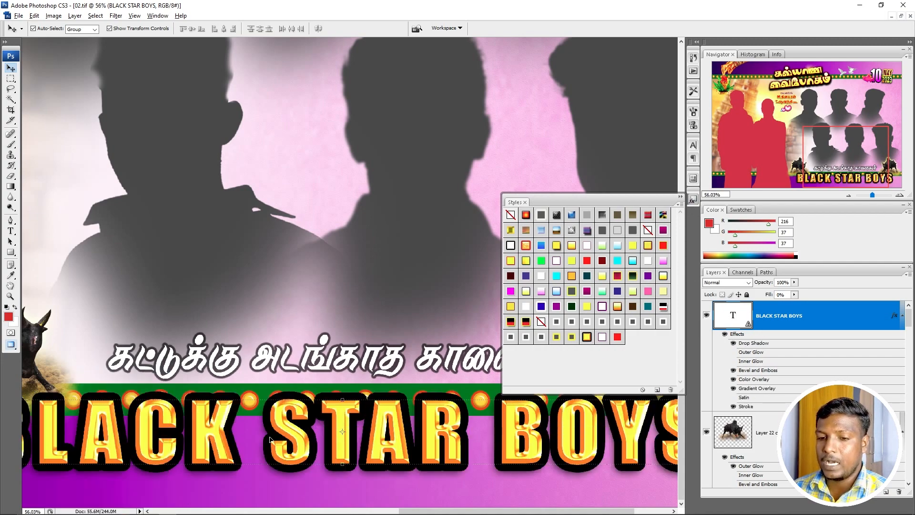
{"action": "left_click_drag", "start_coordinate": [150, 450], "coordinate": [402, 422]}
{"action": "left_click_drag", "start_coordinate": [477, 460], "coordinate": [340, 418]}
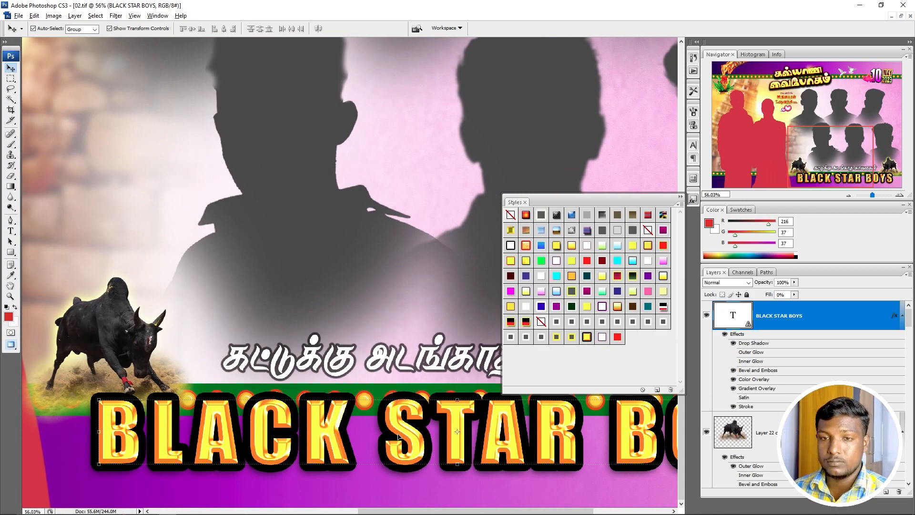
{"action": "key", "text": "ctrl+0"}
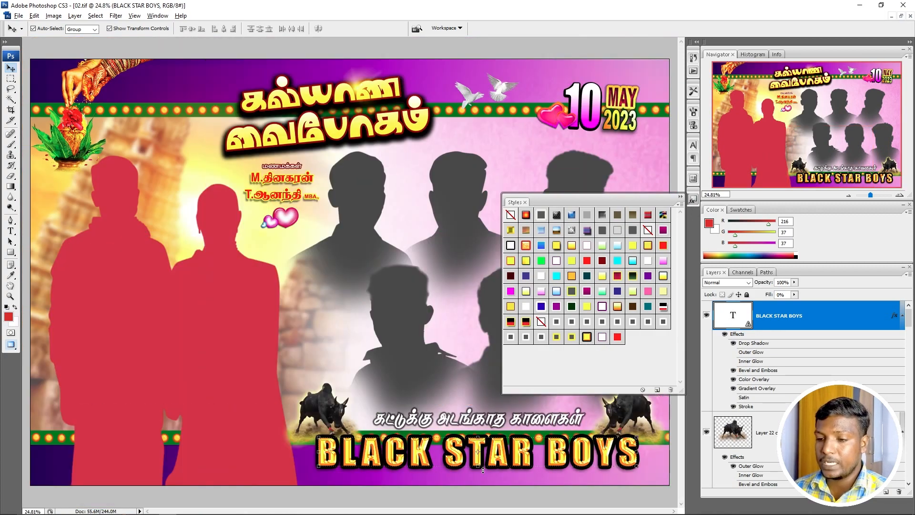
Step: Apply the saved red style to the Tamil tagline above BLACK STAR BOYS, try the white-and-purple style, and undo the latter
{"action": "left_click", "coordinate": [525, 421]}
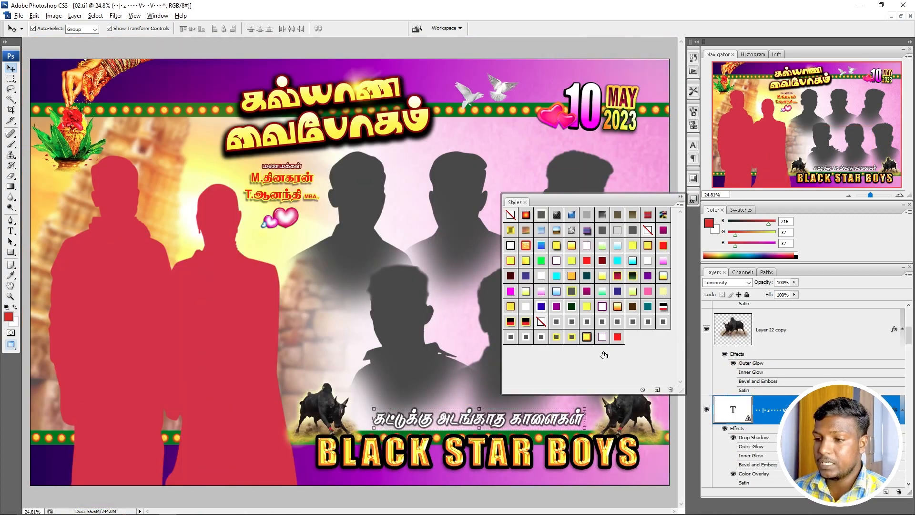
{"action": "left_click", "coordinate": [617, 337]}
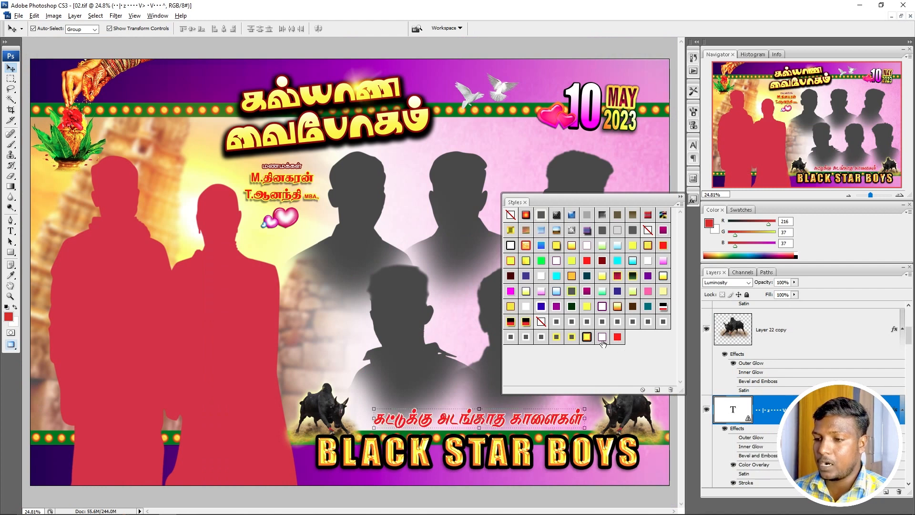
{"action": "left_click", "coordinate": [602, 337]}
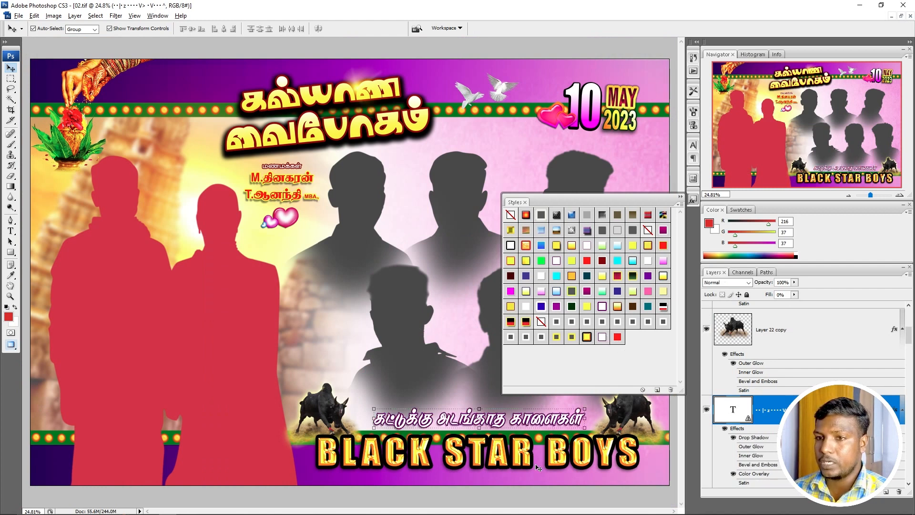
{"action": "key", "text": "ctrl+z"}
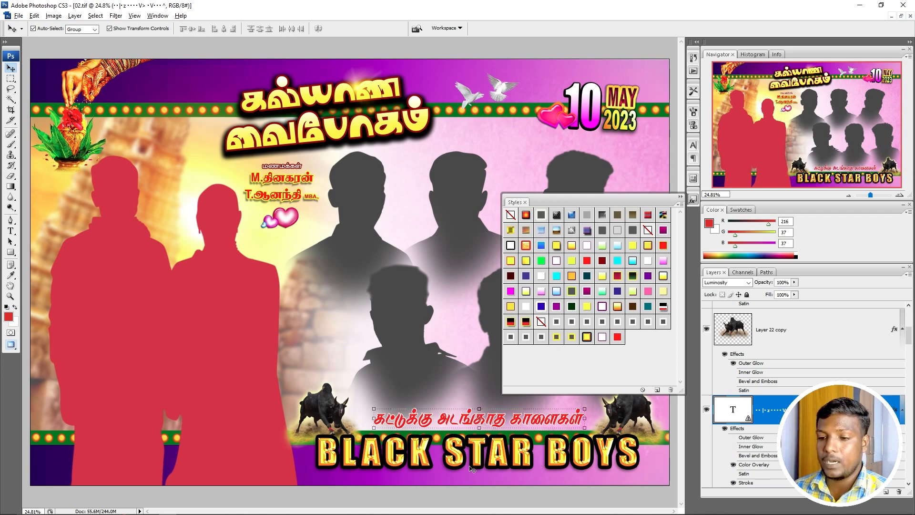
Step: Close 02.tif without saving its changes and collapse the Styles palette
{"action": "key", "text": "ctrl+w"}
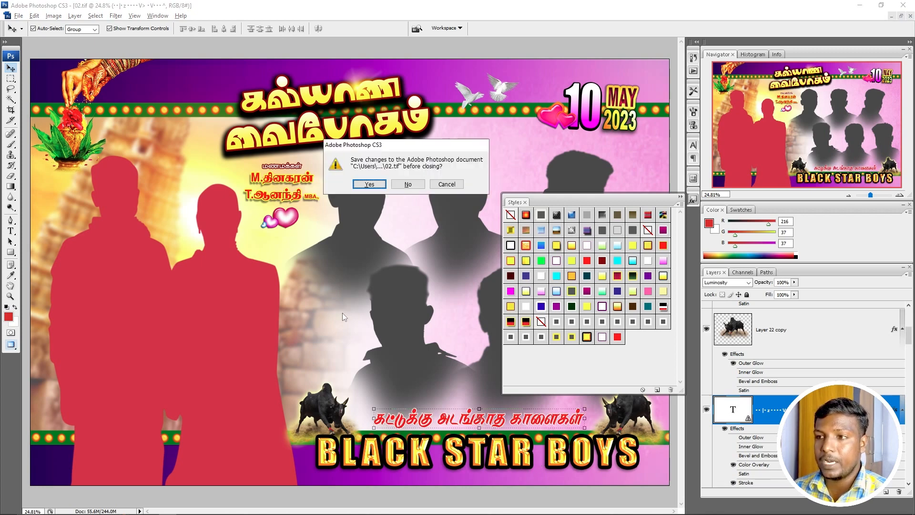
{"action": "key", "text": "n"}
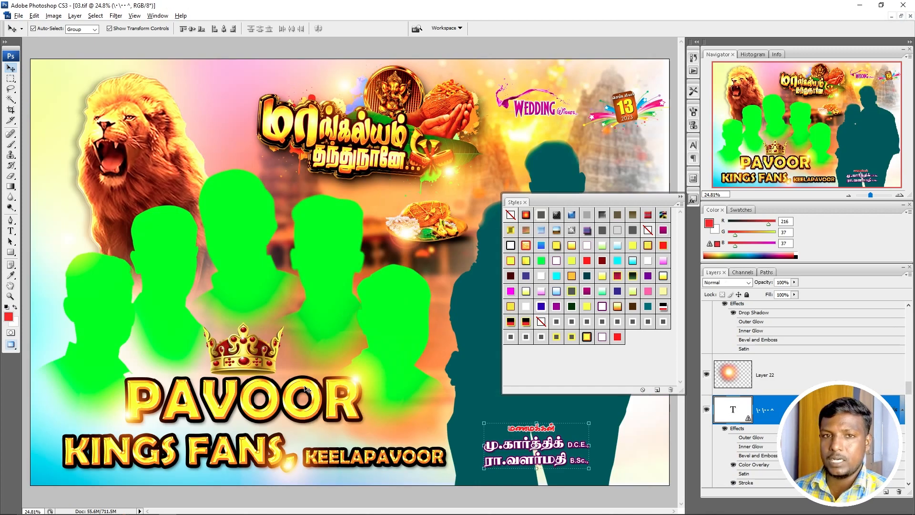
{"action": "left_click", "coordinate": [693, 199]}
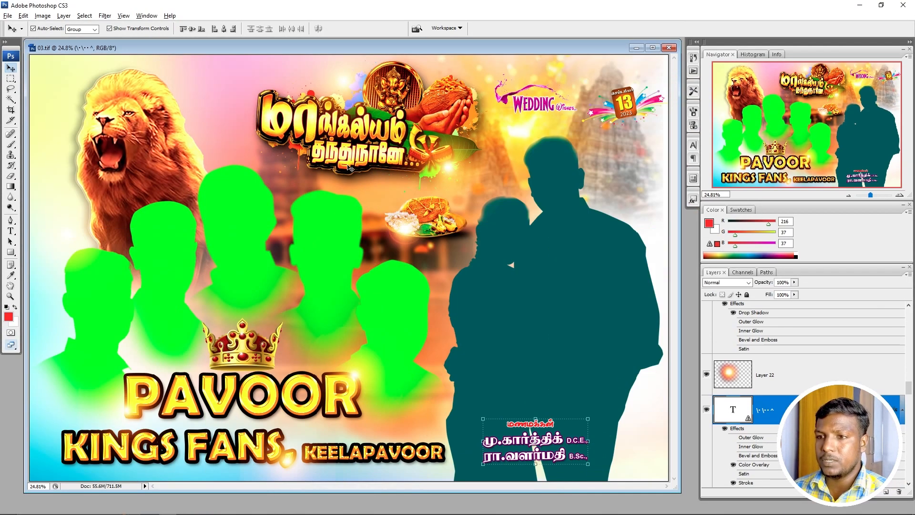
Step: Move the 03.tif window aside and create a new 10 × 15 inch RGB document at 400 pixels/inch with a white background
{"action": "left_click", "coordinate": [350, 168]}
{"action": "left_click_drag", "start_coordinate": [414, 47], "coordinate": [169, 89]}
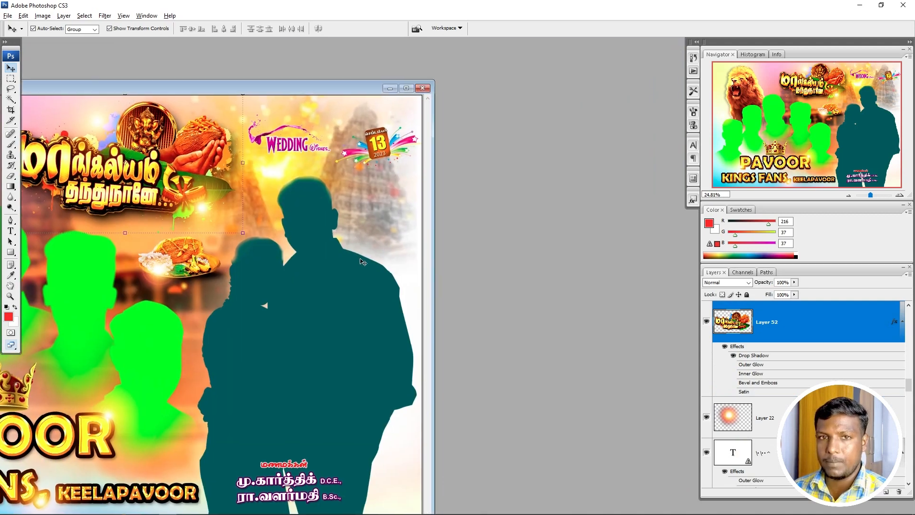
{"action": "key", "text": "ctrl+n"}
{"action": "key", "text": "Tab"}
{"action": "key", "text": "Tab"}
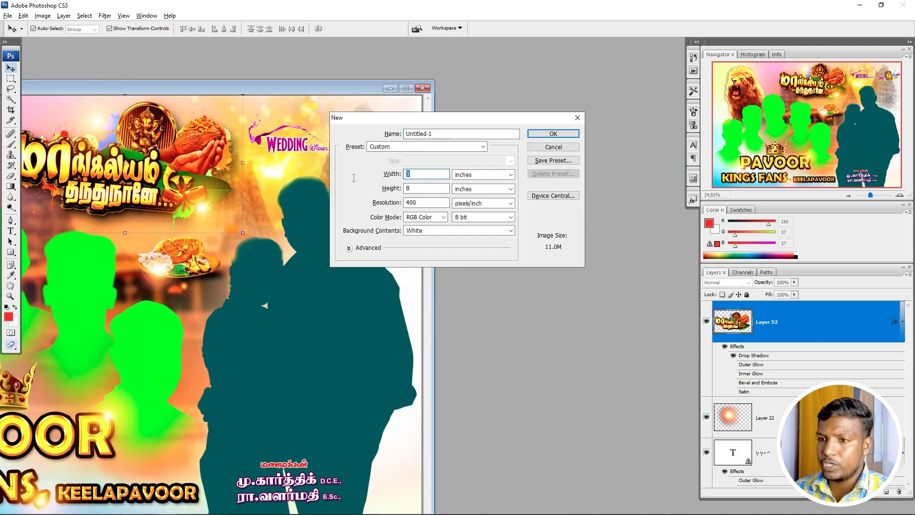
{"action": "type", "text": "1"}
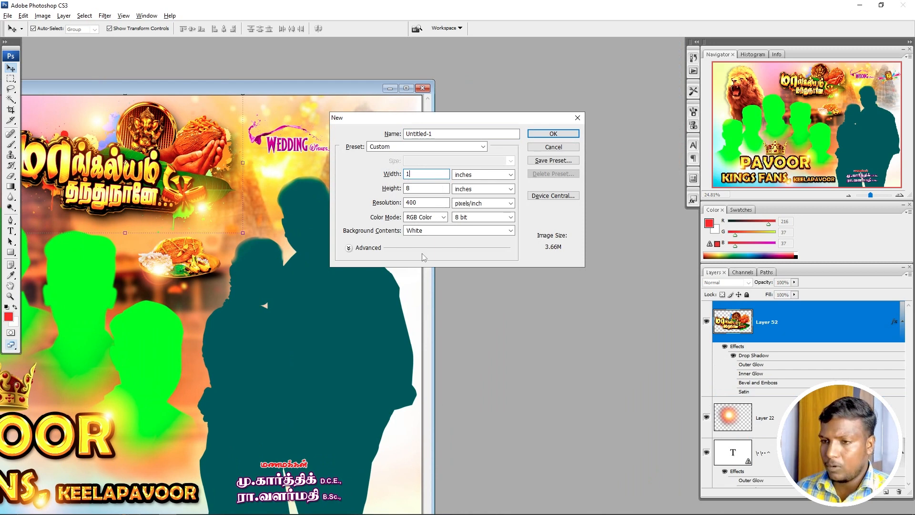
{"action": "type", "text": "0"}
{"action": "key", "text": "Tab"}
{"action": "key", "text": "Tab"}
{"action": "type", "text": "15"}
{"action": "key", "text": "Tab"}
{"action": "key", "text": "Tab"}
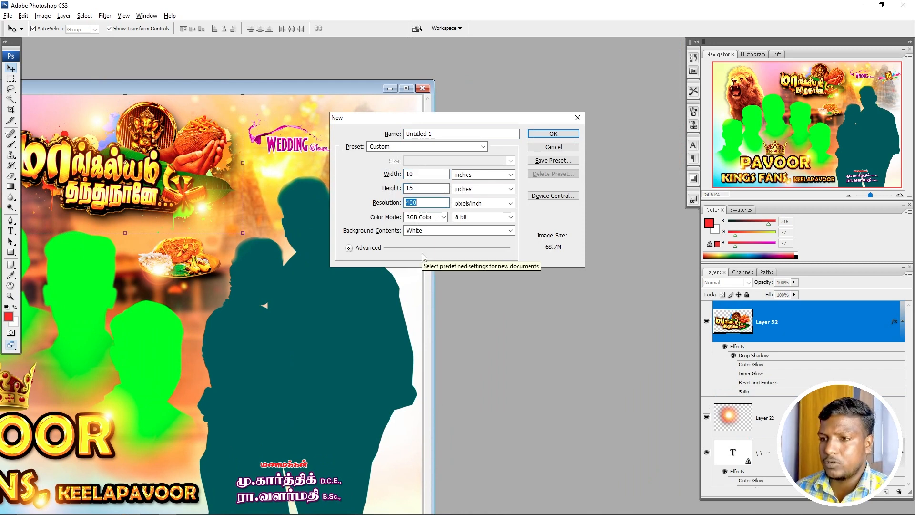
{"action": "key", "text": "Return"}
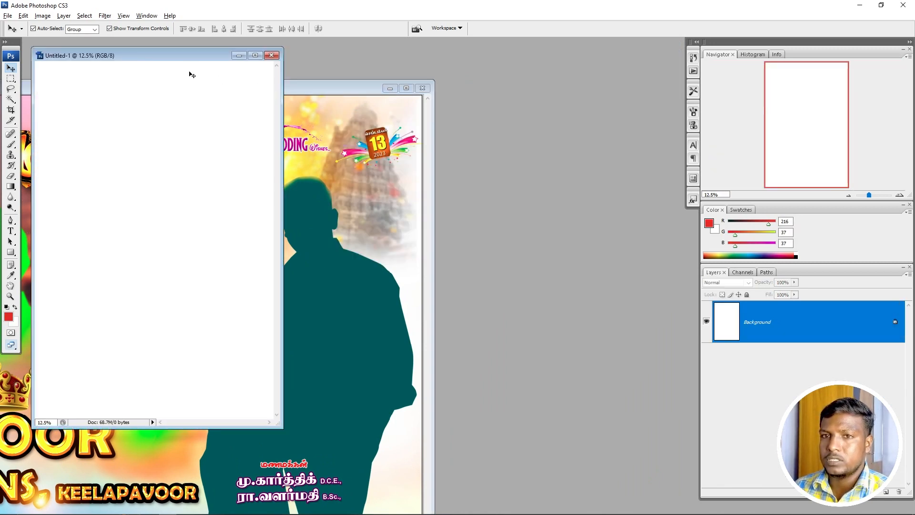
Step: Copy the Tamil title artwork from 03.tif into the upper part of the new document and move the original back in 03.tif
{"action": "key", "text": "ctrl+v"}
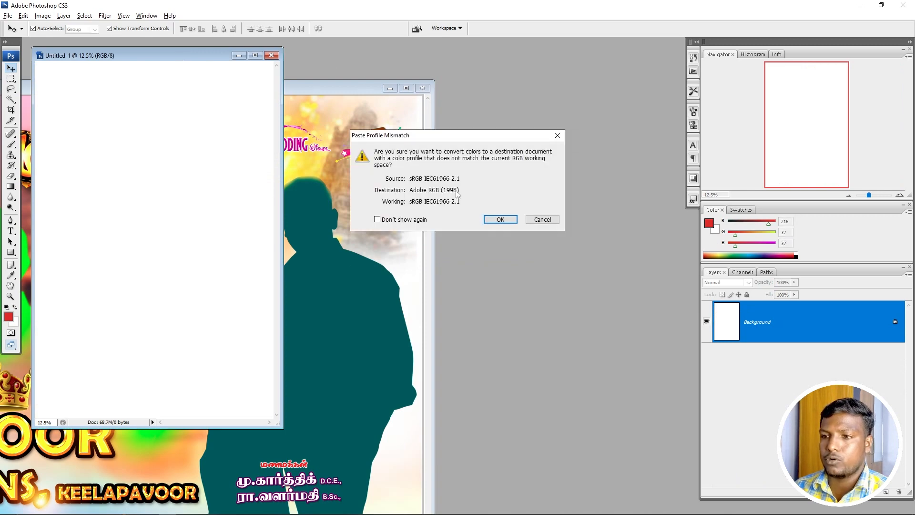
{"action": "left_click", "coordinate": [542, 219]}
{"action": "left_click_drag", "start_coordinate": [144, 59], "coordinate": [508, 103]}
{"action": "left_click_drag", "start_coordinate": [152, 174], "coordinate": [521, 246]}
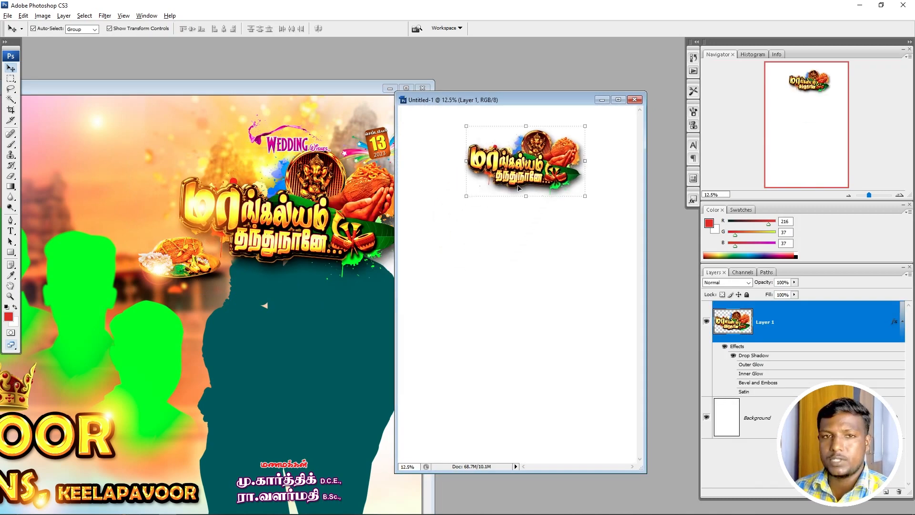
{"action": "left_click_drag", "start_coordinate": [295, 221], "coordinate": [154, 171]}
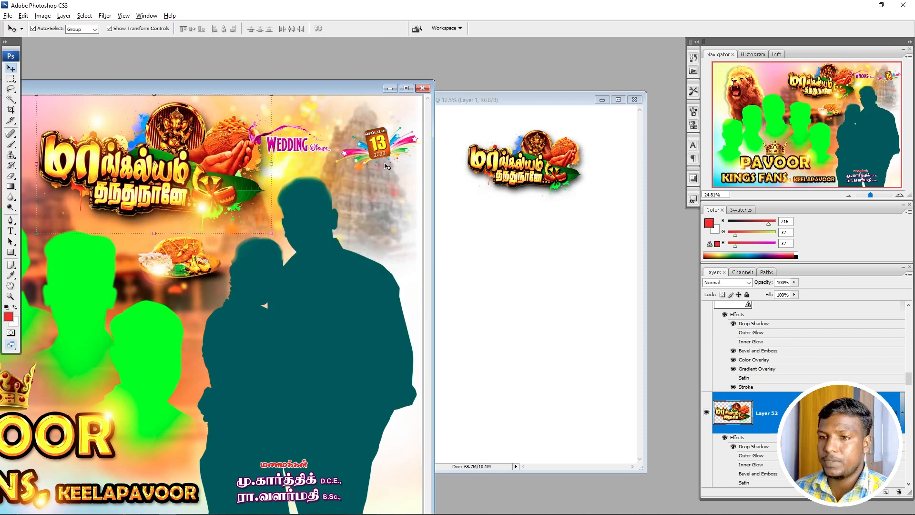
Step: Copy the 13 date badge from 03.tif below the title artwork in the new document and cancel its free transform
{"action": "left_click_drag", "start_coordinate": [383, 148], "coordinate": [448, 206]}
{"action": "key", "text": "ctrl+t"}
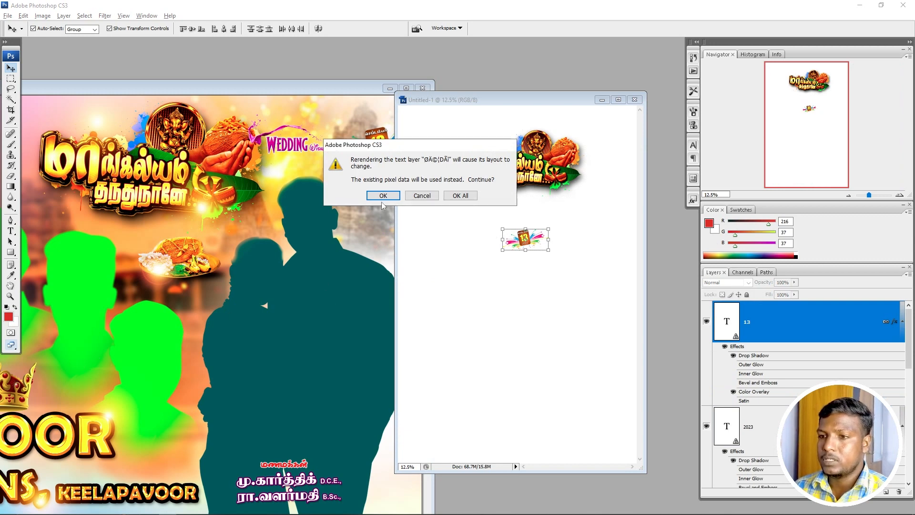
{"action": "left_click", "coordinate": [411, 194]}
Step: Copy the WEDDING Wishes logo from 03.tif below the date badge in the new document and the lion beside them
{"action": "left_click", "coordinate": [322, 244]}
{"action": "key", "text": "ctrl+0"}
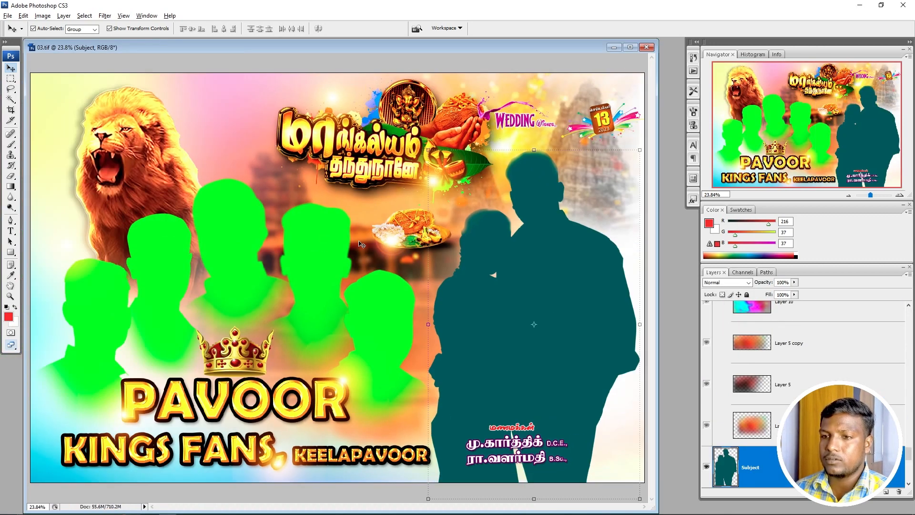
{"action": "left_click_drag", "start_coordinate": [420, 51], "coordinate": [193, 83]}
{"action": "left_click", "coordinate": [519, 292]}
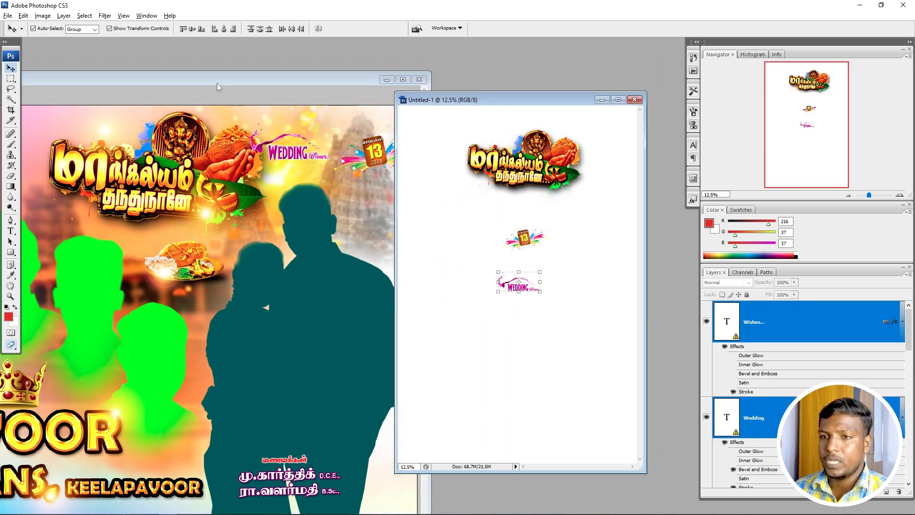
{"action": "left_click_drag", "start_coordinate": [217, 87], "coordinate": [357, 74]}
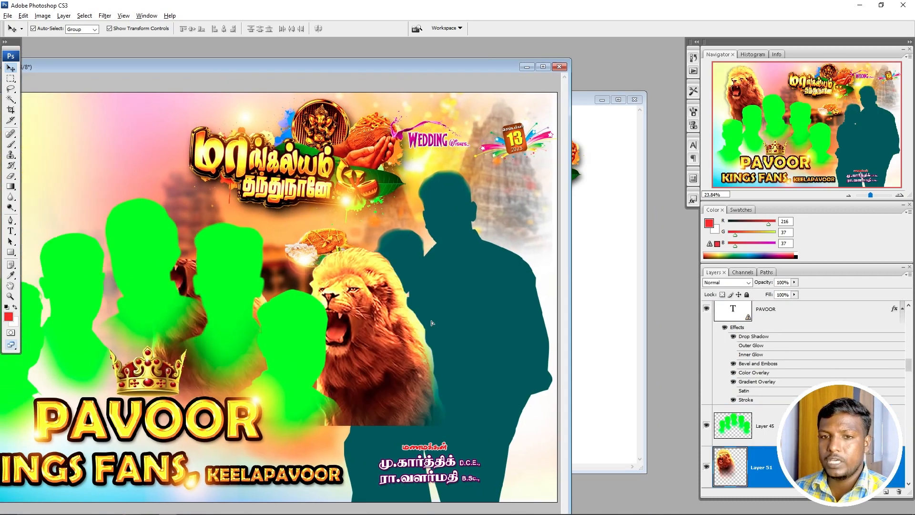
{"action": "left_click_drag", "start_coordinate": [432, 323], "coordinate": [595, 243]}
Step: Select the food platter layers in 03.tif and copy them below the lion in the new document
{"action": "left_click", "coordinate": [306, 315]}
{"action": "scroll", "coordinate": [302, 305], "scroll_direction": "down", "scroll_amount": 2}
{"action": "left_click", "coordinate": [296, 279]}
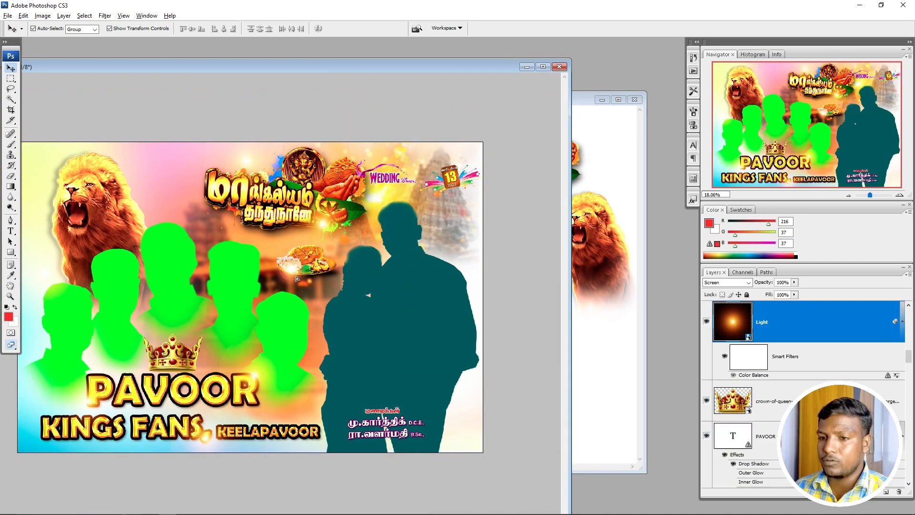
{"action": "left_click_drag", "start_coordinate": [296, 278], "coordinate": [343, 240]}
{"action": "left_click_drag", "start_coordinate": [307, 264], "coordinate": [600, 367]}
Step: Scale the food platter's height to 88.5% in the new document and select the Background layer
{"action": "key", "text": "ctrl+t"}
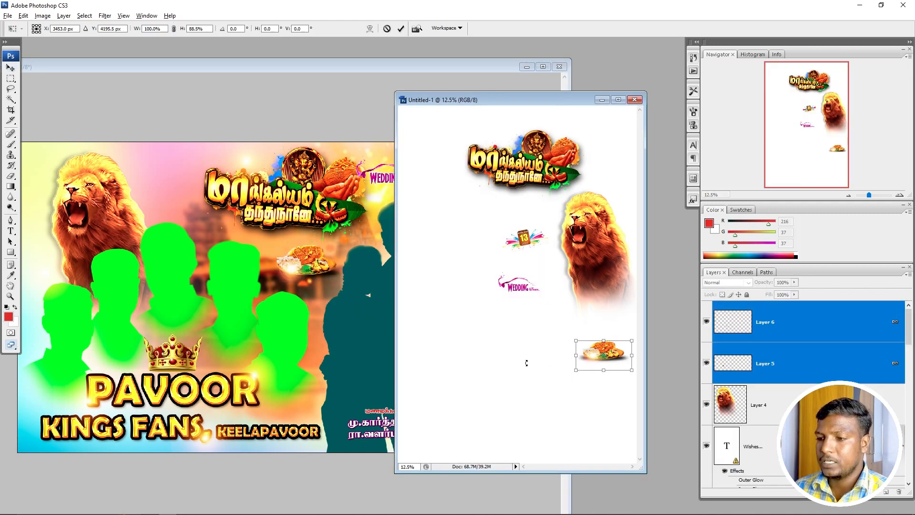
{"action": "key", "text": "Return"}
{"action": "right_click", "coordinate": [526, 363]}
{"action": "left_click", "coordinate": [552, 369]}
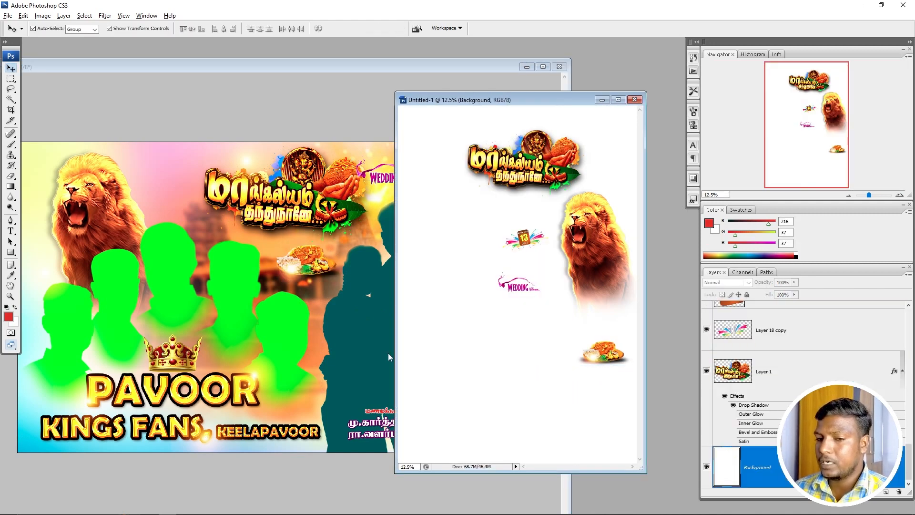
Step: Fill the new document's Background layer with dark grey, RGB 85, 85, 85, after a trial fill with default black
{"action": "key", "text": "d"}
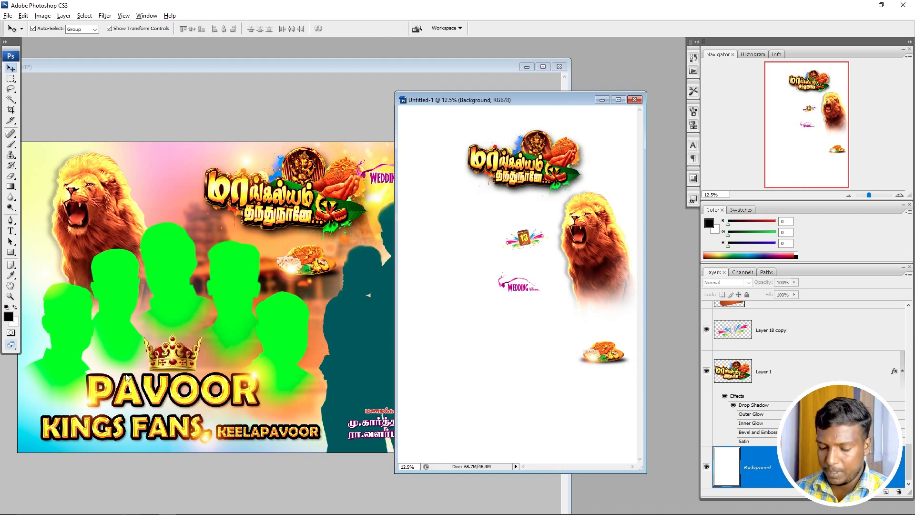
{"action": "key", "text": "alt+BackSpace"}
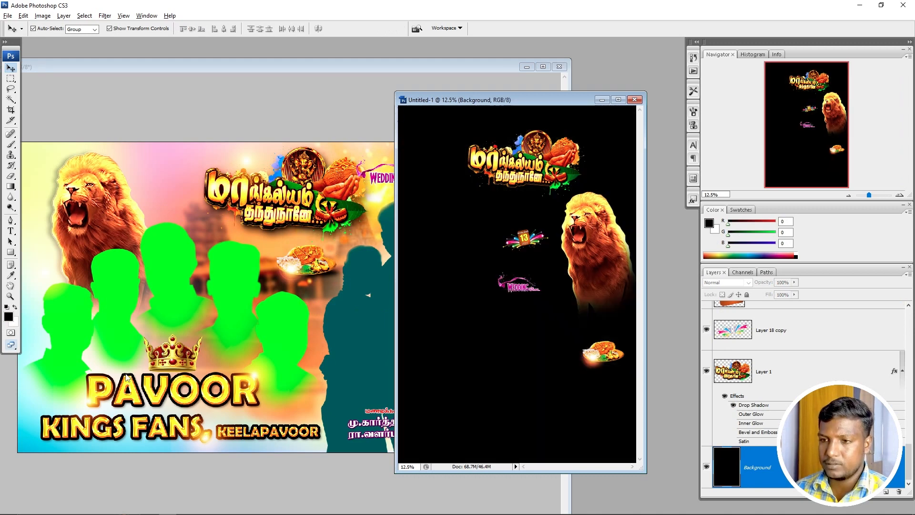
{"action": "left_click", "coordinate": [10, 319]}
{"action": "left_click_drag", "start_coordinate": [501, 157], "coordinate": [479, 168]}
{"action": "key", "text": "Return"}
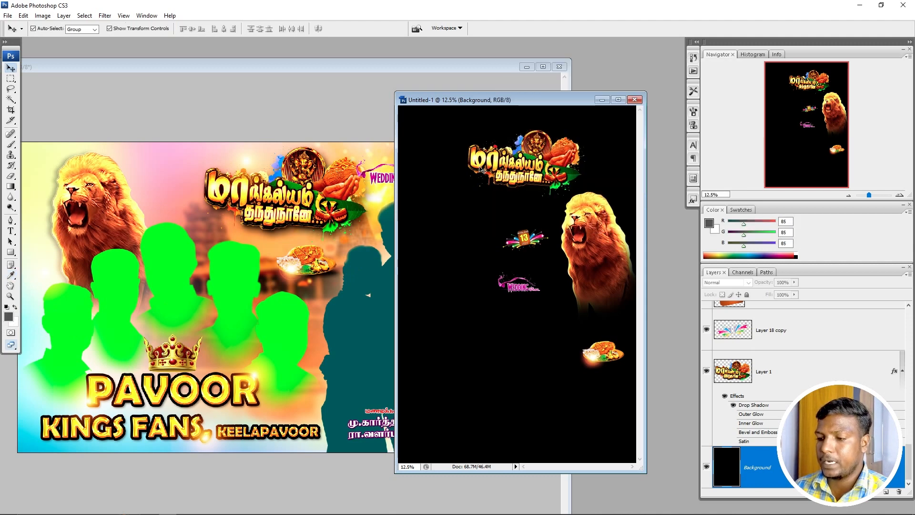
{"action": "key", "text": "alt+BackSpace"}
Step: Copy the orange light glow and the fiery temple layers from 03.tif into the lower part of the new document
{"action": "left_click", "coordinate": [335, 310]}
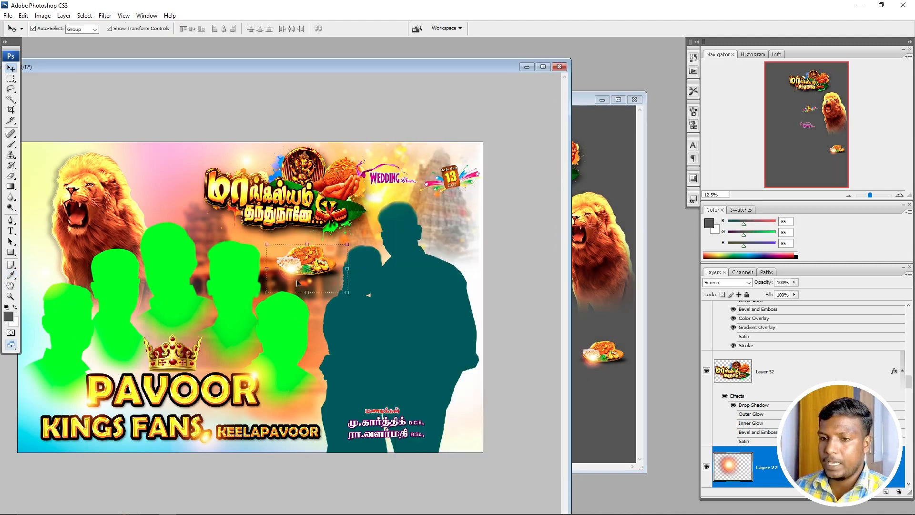
{"action": "left_click_drag", "start_coordinate": [376, 202], "coordinate": [491, 333]}
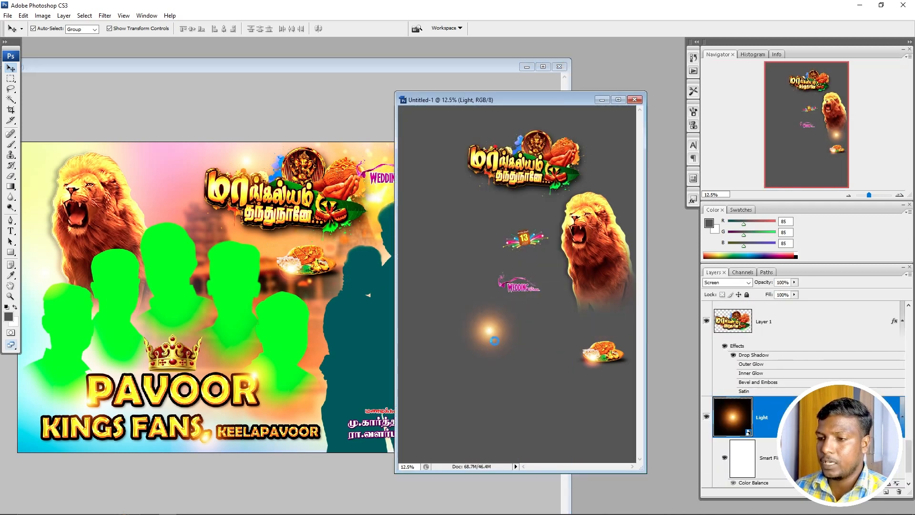
{"action": "left_click", "coordinate": [365, 281]}
{"action": "left_click_drag", "start_coordinate": [467, 230], "coordinate": [516, 457]}
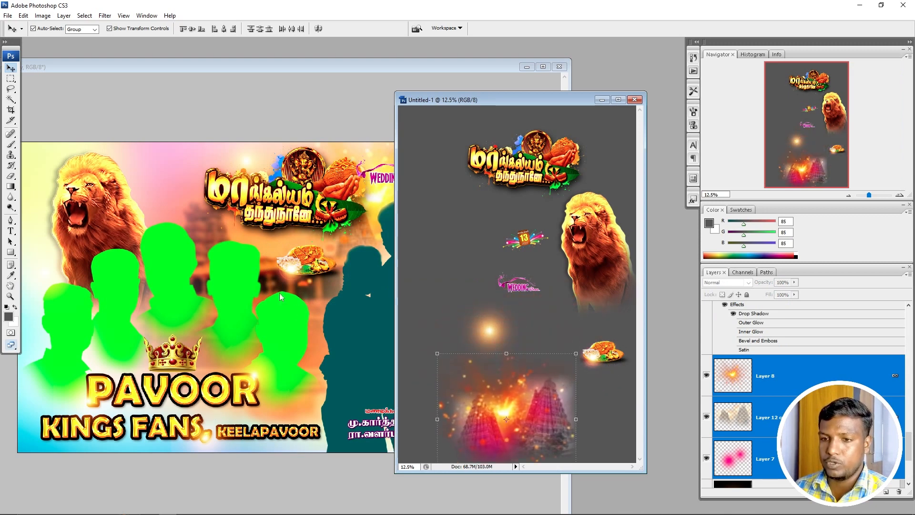
Step: Undo a trial move of the green silhouettes, close 03.tif without saving, and open 02.tif from the TIFF folder
{"action": "left_click_drag", "start_coordinate": [281, 302], "coordinate": [302, 312]}
{"action": "key", "text": "ctrl+z"}
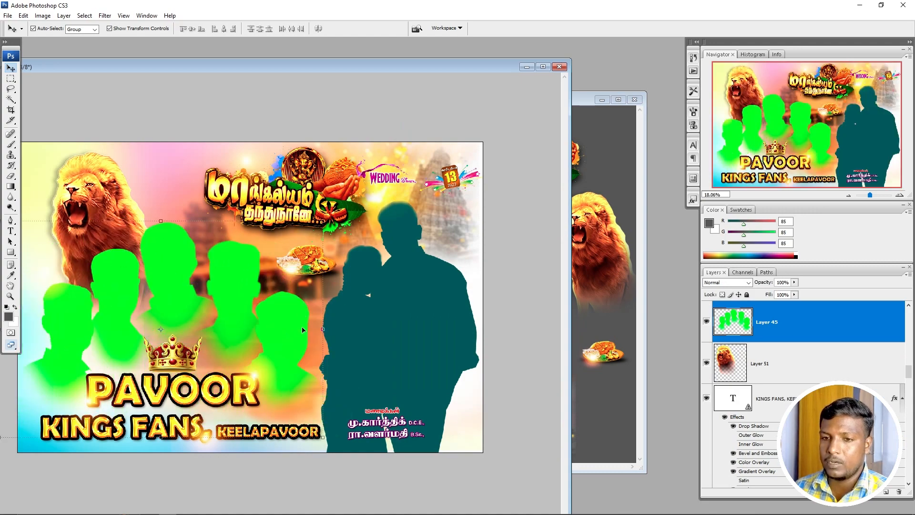
{"action": "key", "text": "ctrl+w"}
{"action": "key", "text": "n"}
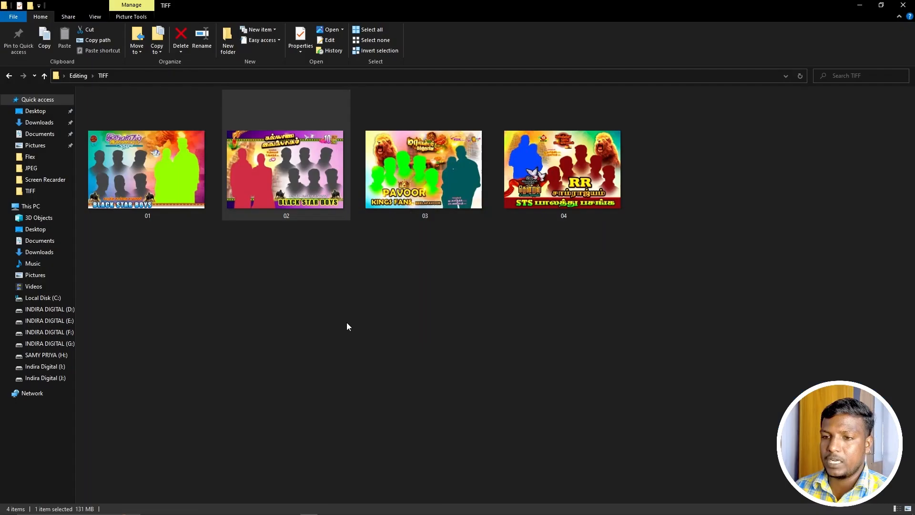
{"action": "left_click", "coordinate": [412, 244]}
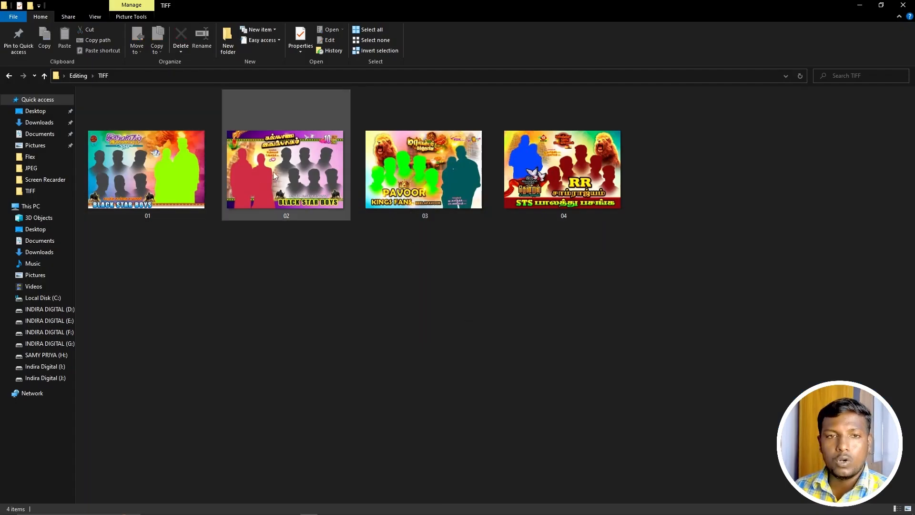
{"action": "double_click", "coordinate": [253, 169]}
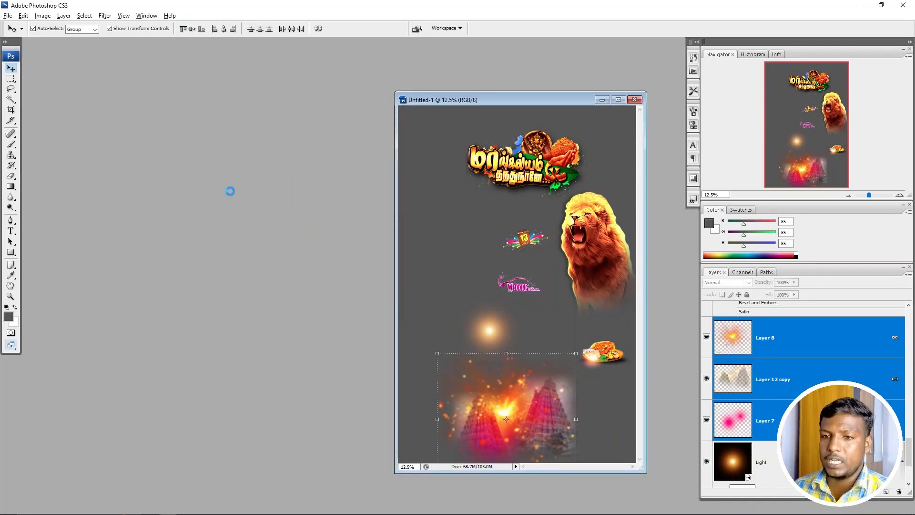
{"action": "key", "text": "Return"}
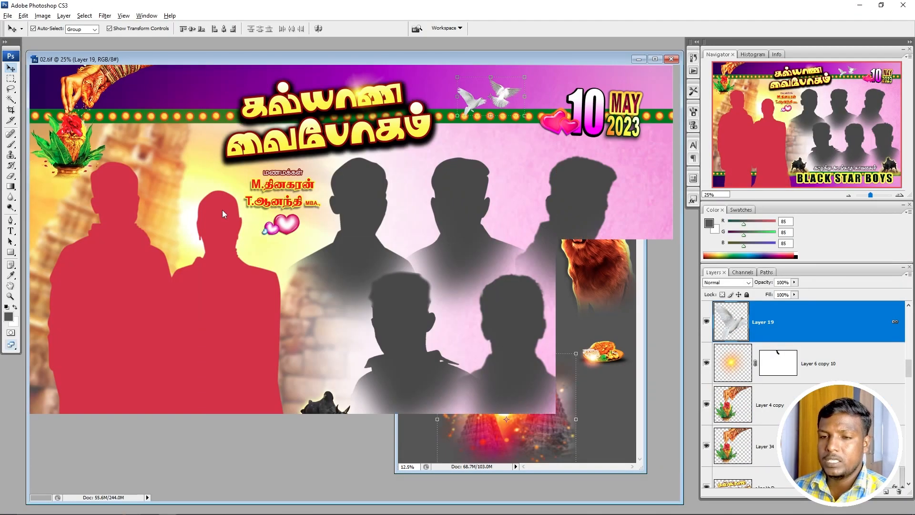
Step: Copy the yellow Tamil title beneath the first title in the new document, and the white doves from 02.tif below the lion
{"action": "left_click_drag", "start_coordinate": [267, 59], "coordinate": [64, 161]}
{"action": "left_click_drag", "start_coordinate": [152, 238], "coordinate": [474, 209]}
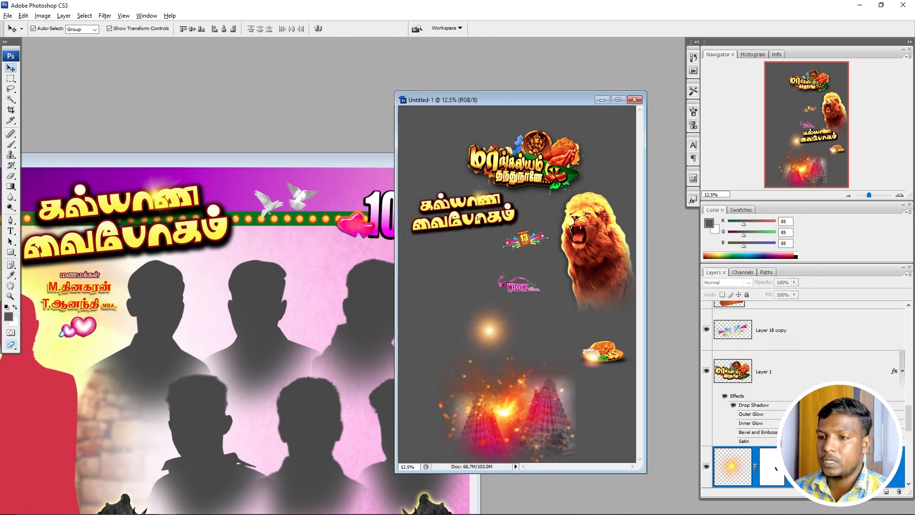
{"action": "left_click", "coordinate": [296, 199]}
{"action": "left_click_drag", "start_coordinate": [296, 199], "coordinate": [557, 310]}
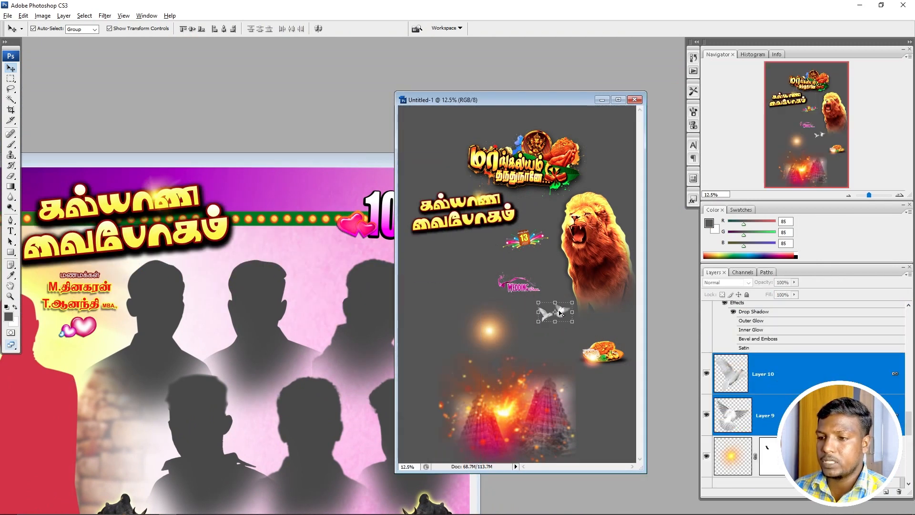
{"action": "key", "text": "ctrl+t"}
{"action": "key", "text": "Return"}
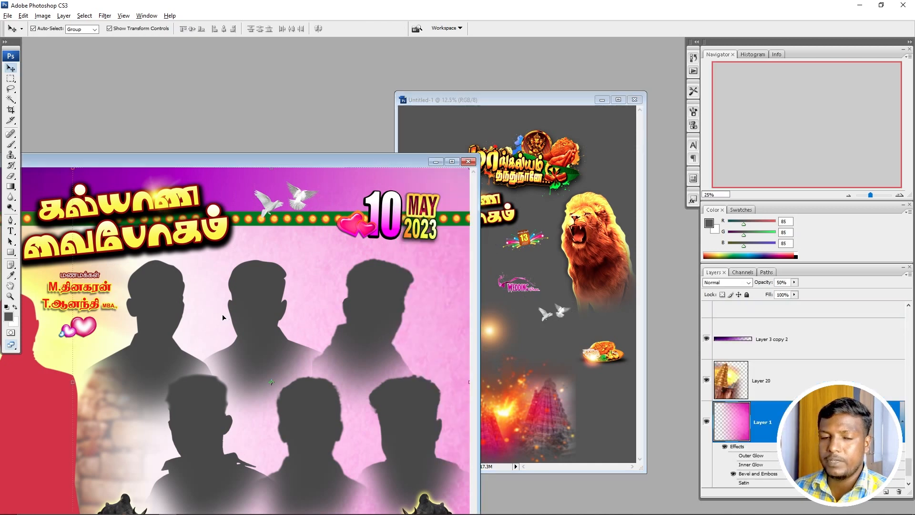
{"action": "left_click", "coordinate": [222, 316]}
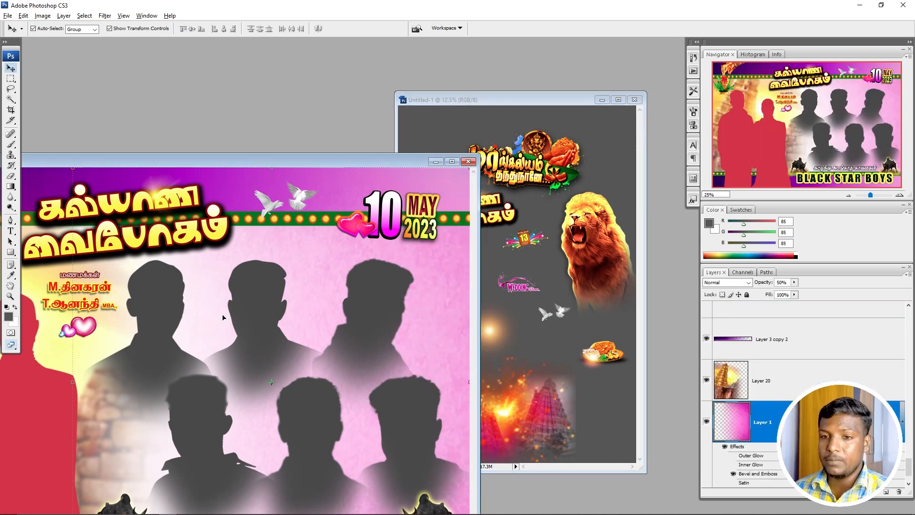
{"action": "left_click_drag", "start_coordinate": [112, 154], "coordinate": [294, 251]}
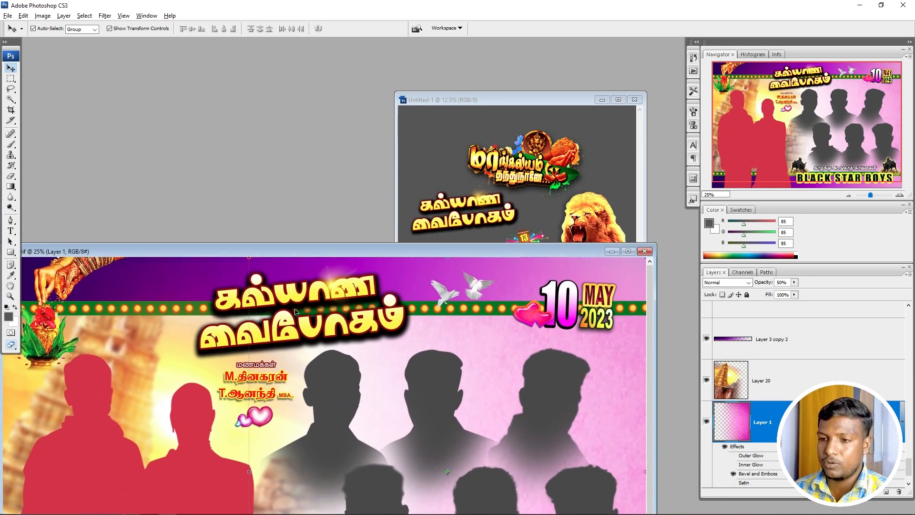
{"action": "left_click_drag", "start_coordinate": [282, 304], "coordinate": [311, 306]}
{"action": "key", "text": "ctrl+z"}
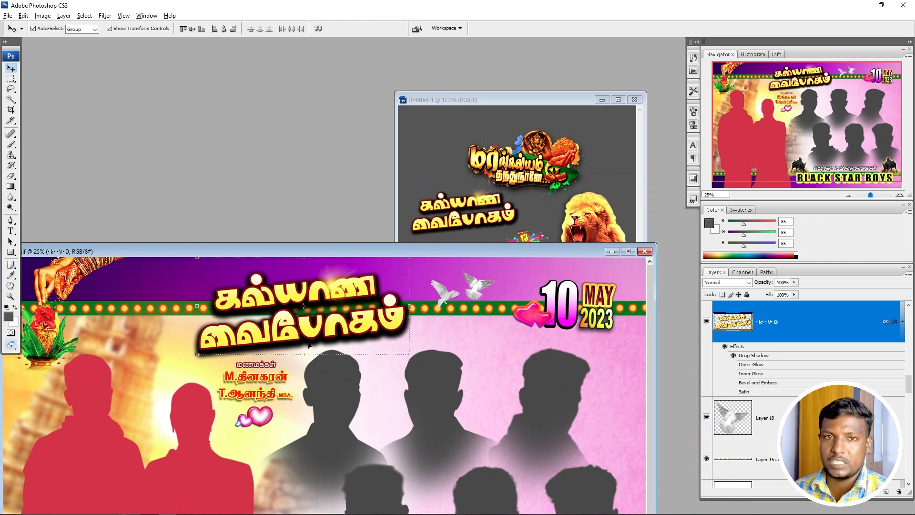
{"action": "left_click", "coordinate": [517, 170]}
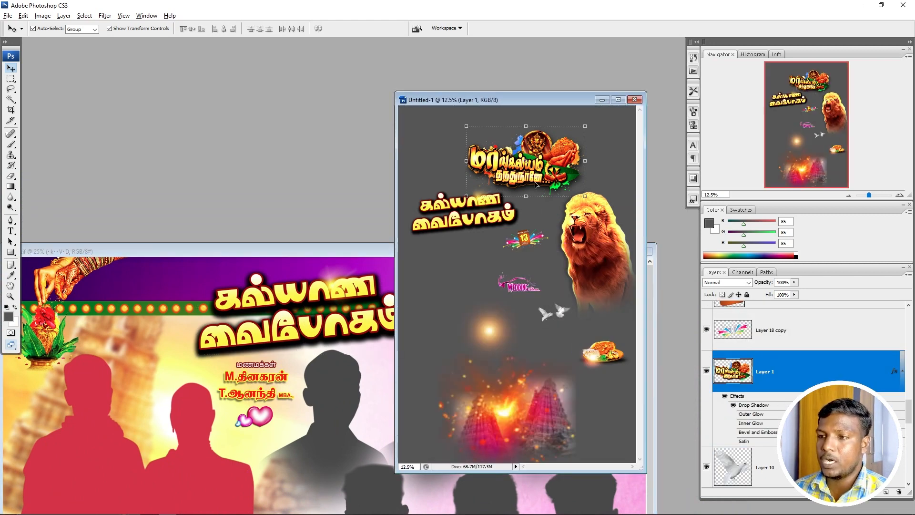
{"action": "left_click", "coordinate": [295, 347]}
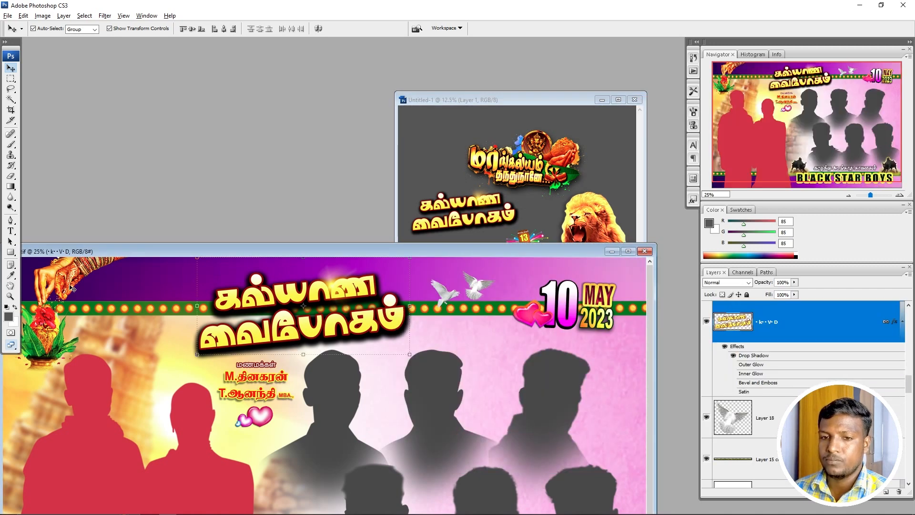
Step: Copy the hennaed hand and flower pot artwork from 02.tif into the top-left corner of the new document
{"action": "left_click_drag", "start_coordinate": [72, 289], "coordinate": [416, 136]}
{"action": "key", "text": "Escape"}
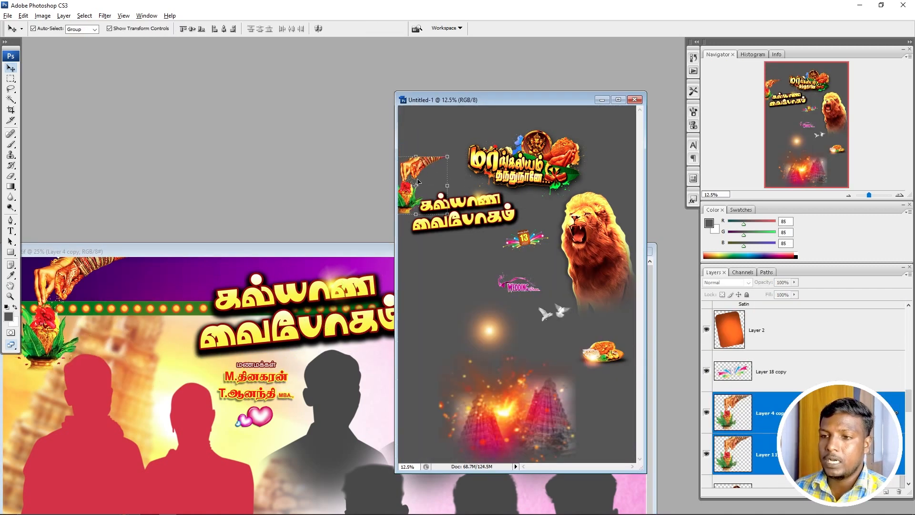
{"action": "left_click_drag", "start_coordinate": [409, 208], "coordinate": [421, 158]}
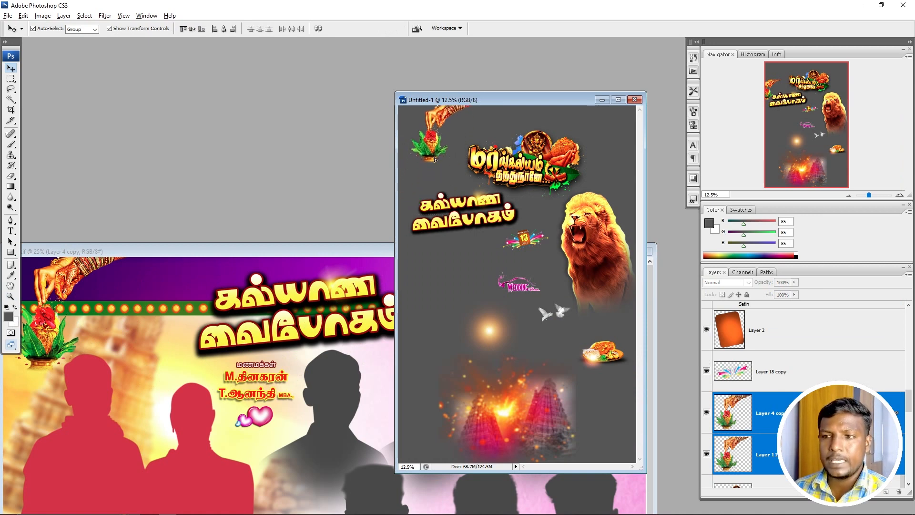
Step: Copy the pink hearts from 02.tif beside the second yellow title in the new document
{"action": "left_click", "coordinate": [282, 416]}
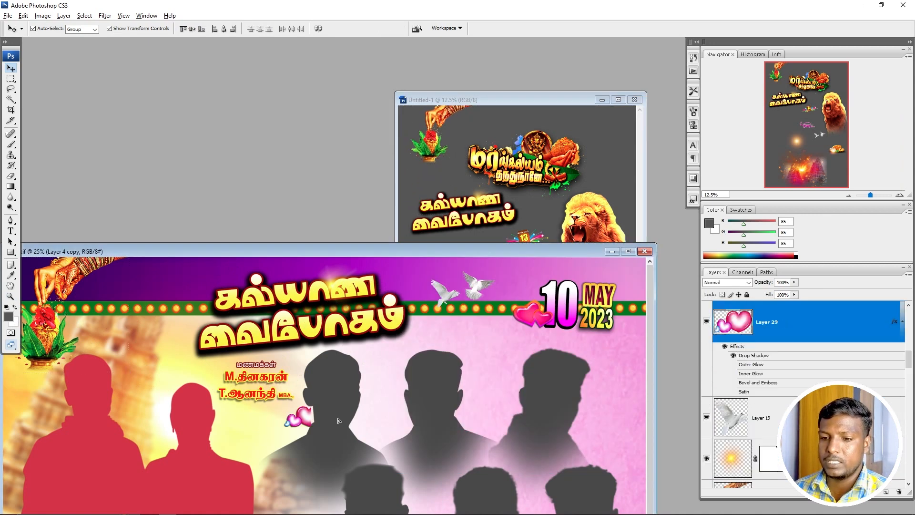
{"action": "left_click_drag", "start_coordinate": [282, 416], "coordinate": [543, 206]}
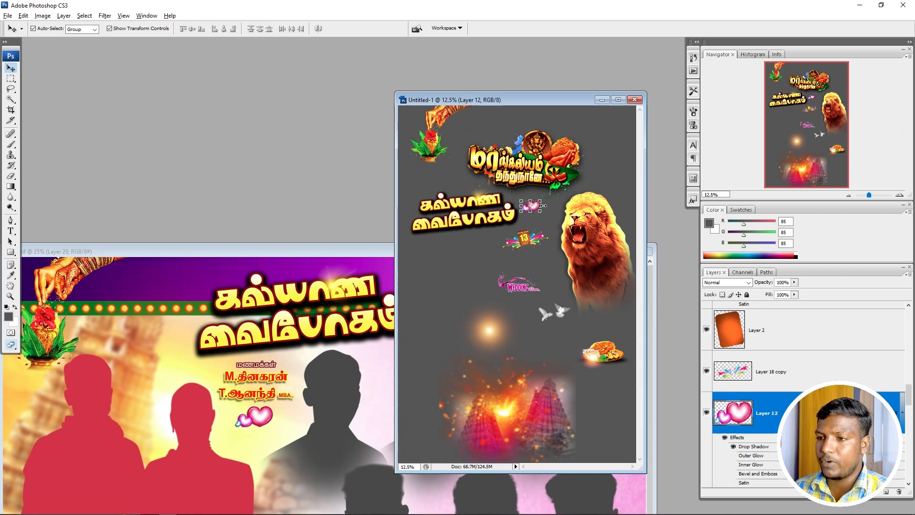
Step: Copy the 10 MAY 2023 date artwork from 02.tif beside the light glow in the new document and dismiss the text layer warning
{"action": "left_click", "coordinate": [258, 395]}
{"action": "left_click_drag", "start_coordinate": [356, 245], "coordinate": [250, 284]}
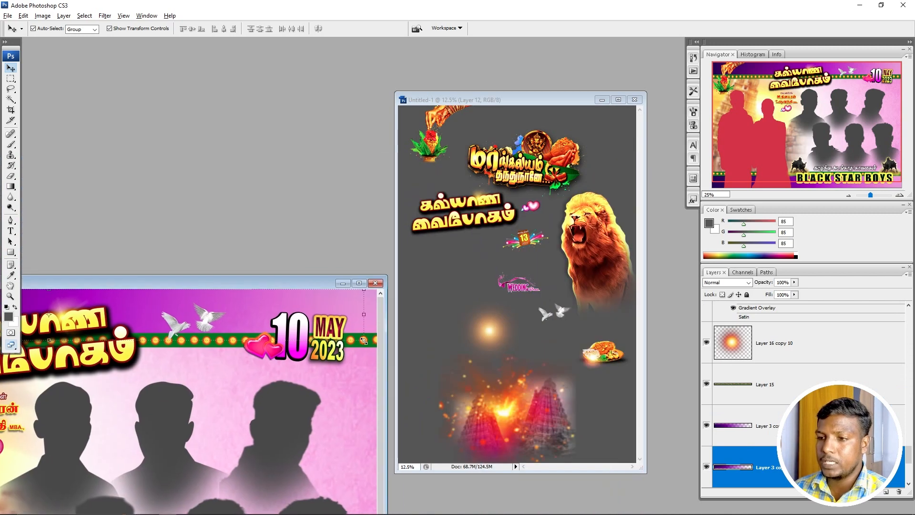
{"action": "left_click_drag", "start_coordinate": [323, 330], "coordinate": [431, 287]}
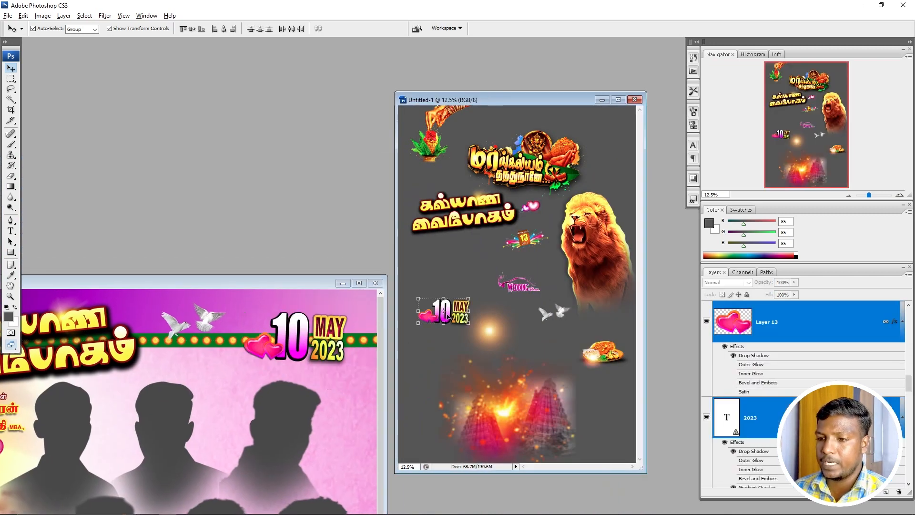
{"action": "key", "text": "Return"}
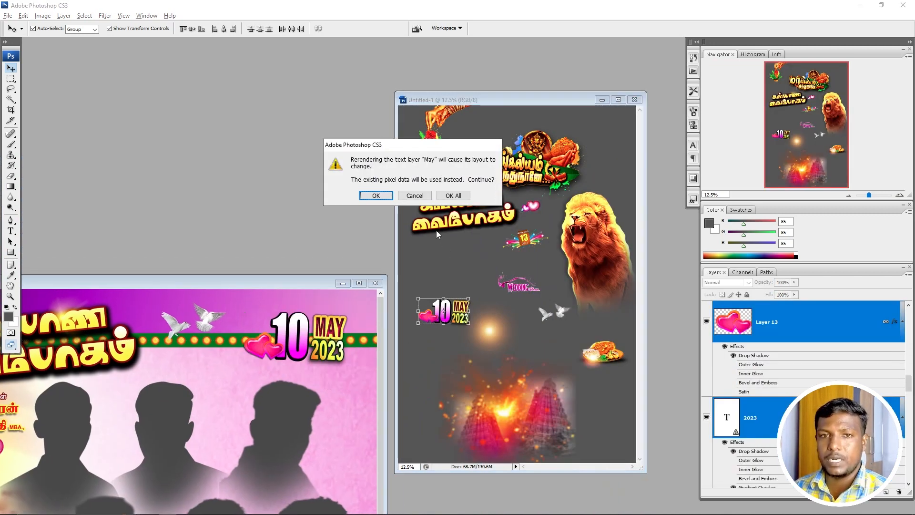
{"action": "key", "text": "Return"}
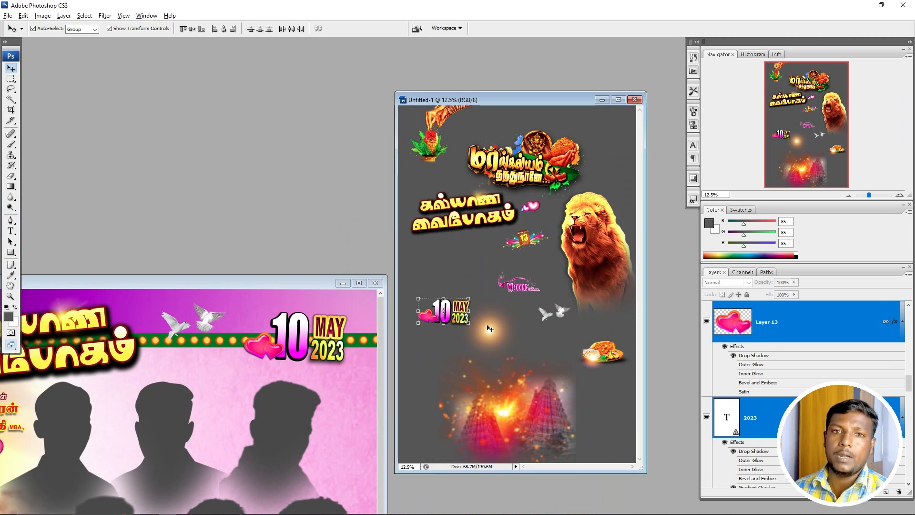
Step: Close 02.tif and move the new document's window to the left side of the workspace
{"action": "left_click", "coordinate": [376, 282]}
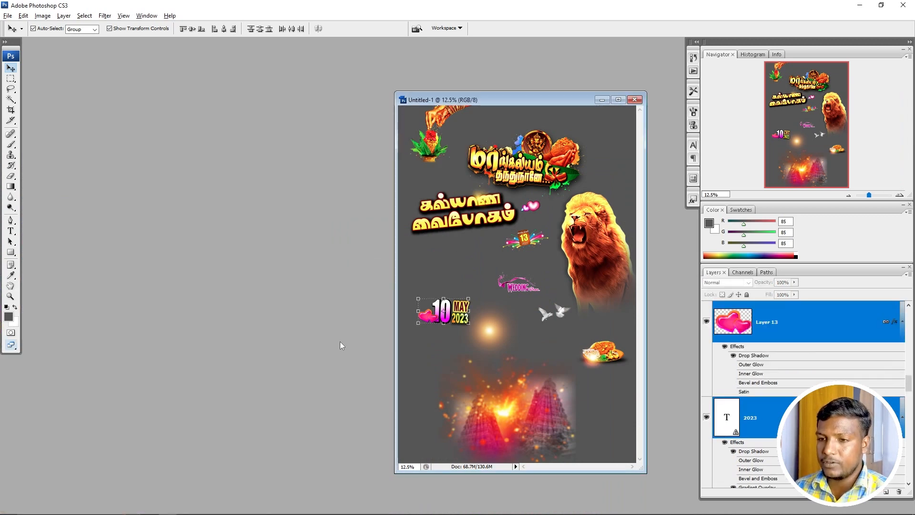
{"action": "left_click_drag", "start_coordinate": [497, 102], "coordinate": [254, 133]}
{"action": "key", "text": "alt+Tab"}
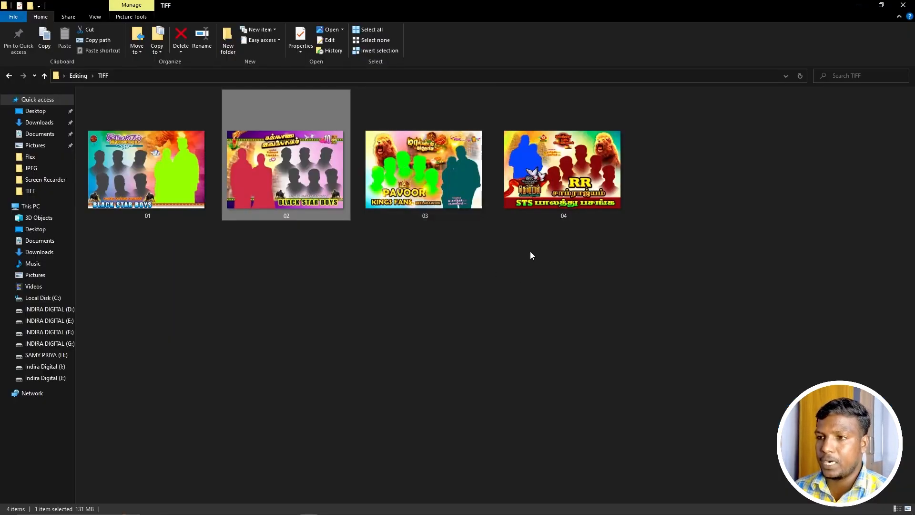
{"action": "key", "text": "alt+Tab"}
{"action": "left_click_drag", "start_coordinate": [306, 130], "coordinate": [207, 100]}
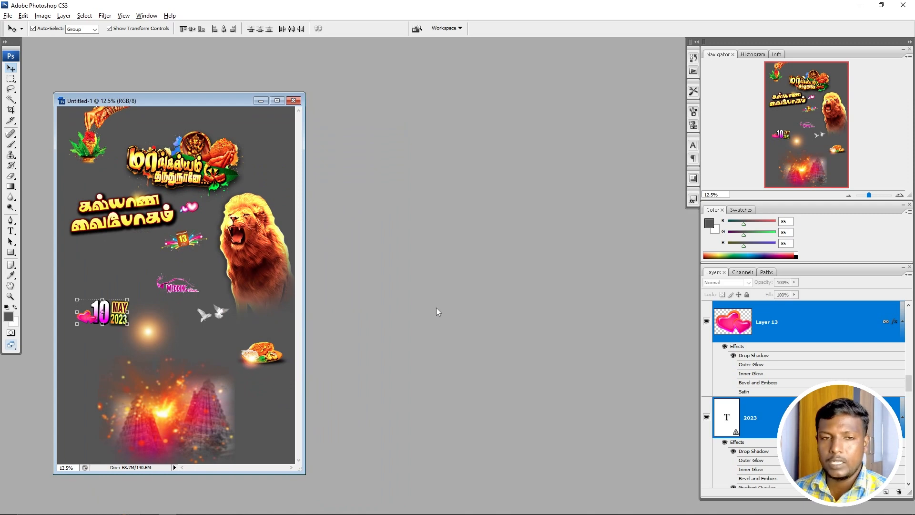
Step: Start saving the new document into the Desktop's Editing folder and choose TIFF as the file format
{"action": "key", "text": "alt+Tab"}
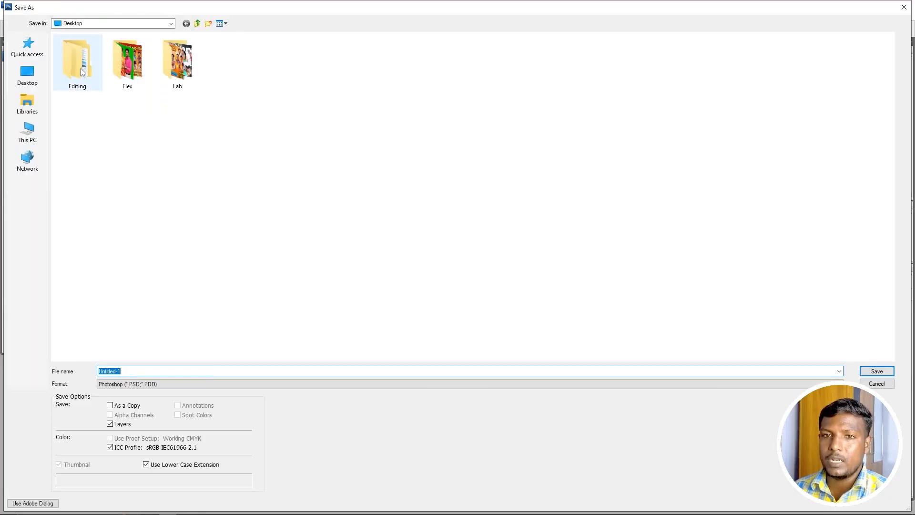
{"action": "double_click", "coordinate": [67, 65]}
{"action": "left_click", "coordinate": [211, 369]}
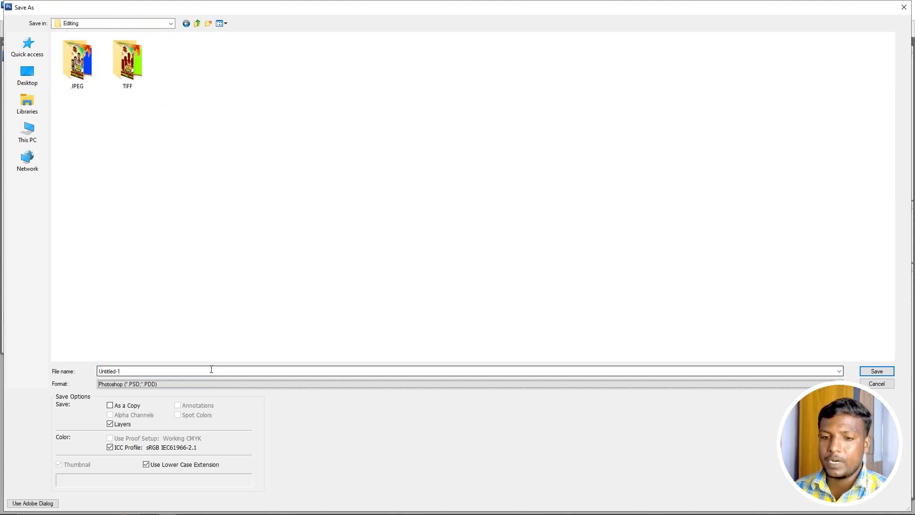
{"action": "double_click", "coordinate": [169, 371]}
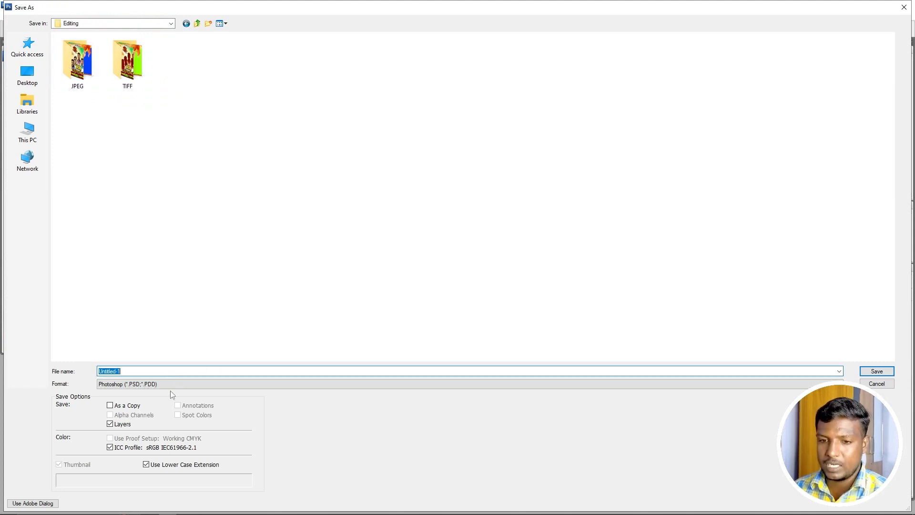
{"action": "key", "text": "Tab"}
{"action": "key", "text": "t"}
{"action": "left_click", "coordinate": [154, 371]}
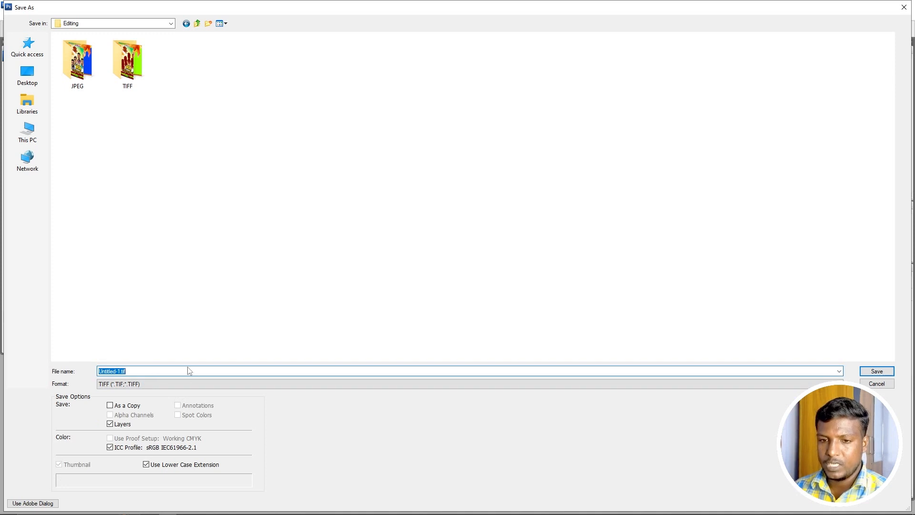
Step: Name the file Wedding Title and save it, accepting the default TIFF options
{"action": "type", "text": "Wedding Ti"}
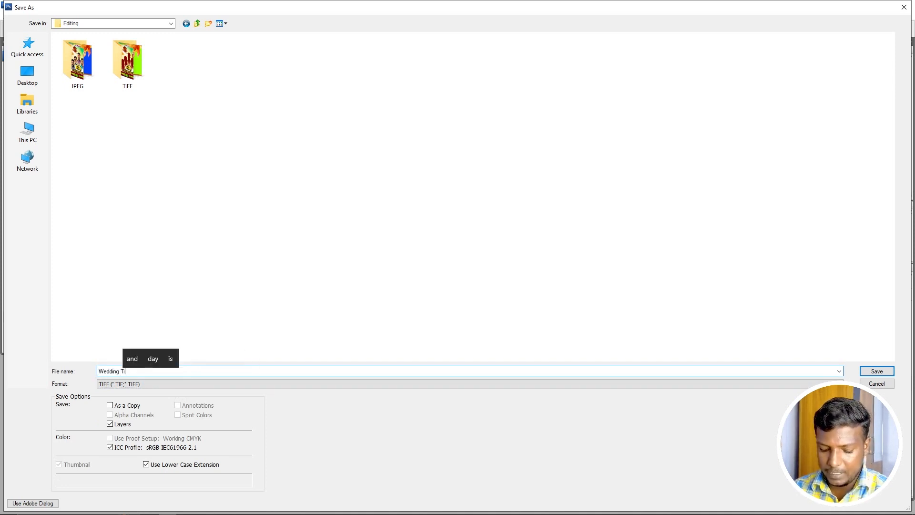
{"action": "type", "text": "tle"}
{"action": "key", "text": "Return"}
{"action": "key", "text": "Return"}
{"action": "key", "text": "Return"}
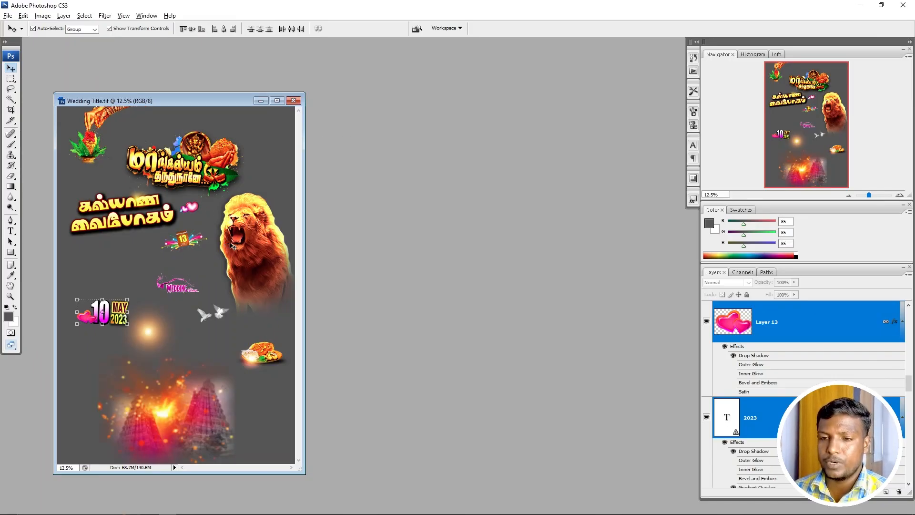
Step: Close Wedding Title.tif and open the banner 04.tif from the TIFF folder, accepting the opening prompt
{"action": "key", "text": "ctrl+w"}
{"action": "key", "text": "ctrl+o"}
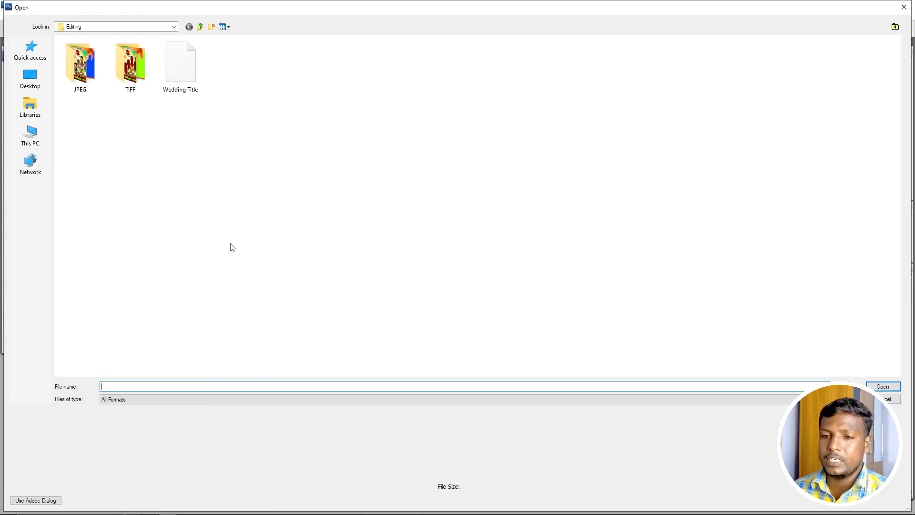
{"action": "double_click", "coordinate": [85, 86]}
{"action": "key", "text": "BackSpace"}
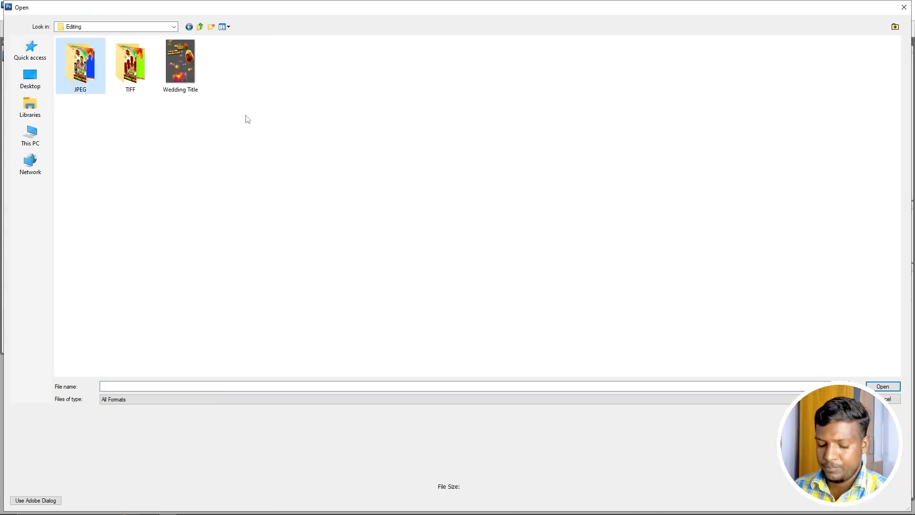
{"action": "double_click", "coordinate": [129, 69]}
{"action": "double_click", "coordinate": [232, 68]}
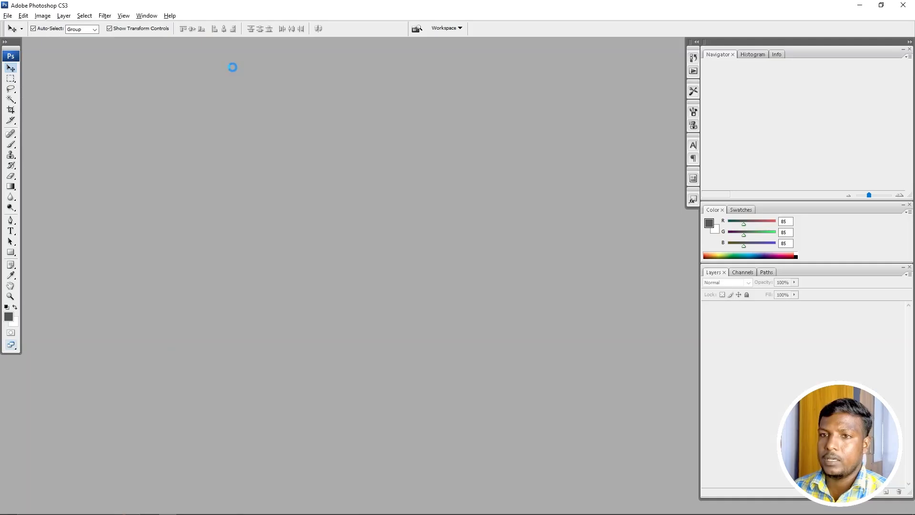
{"action": "key", "text": "Return"}
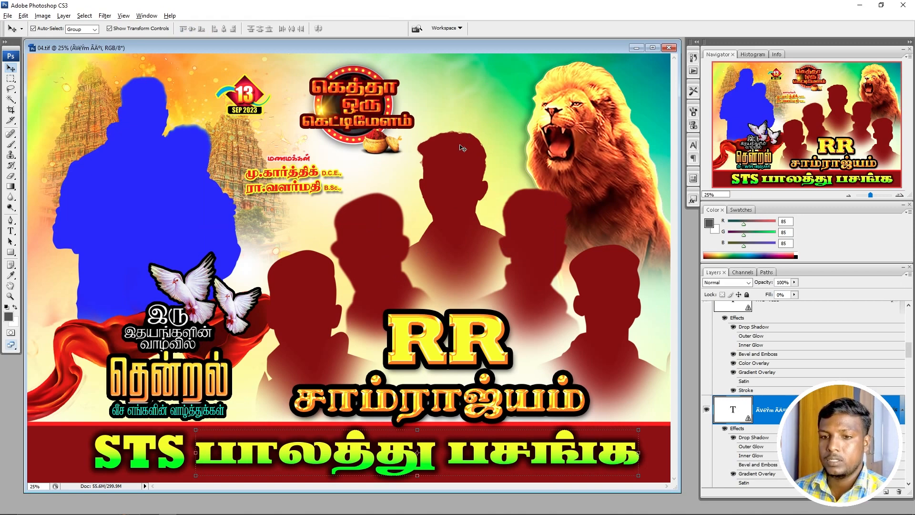
Step: Open Wedding Title.tif from the Editing folder alongside 04.tif and dismiss the missing fonts warning
{"action": "key", "text": "ctrl+o"}
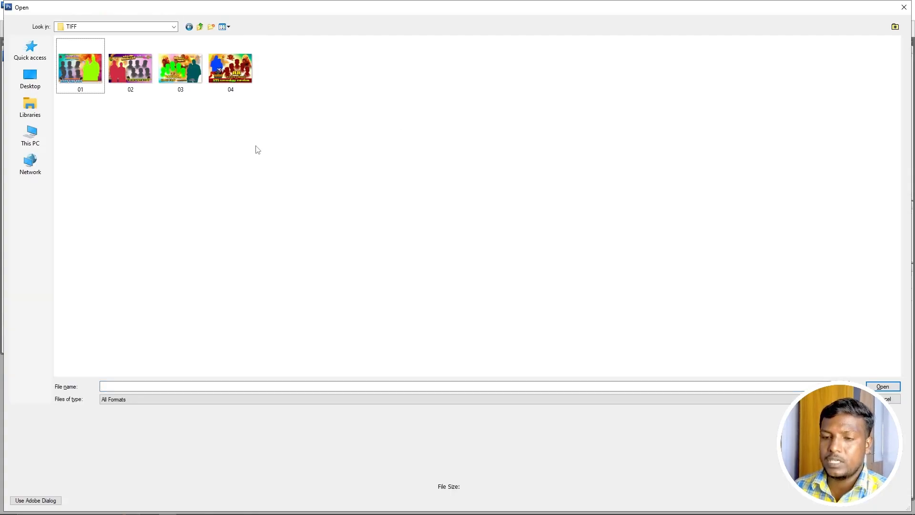
{"action": "key", "text": "BackSpace"}
{"action": "key", "text": "Escape"}
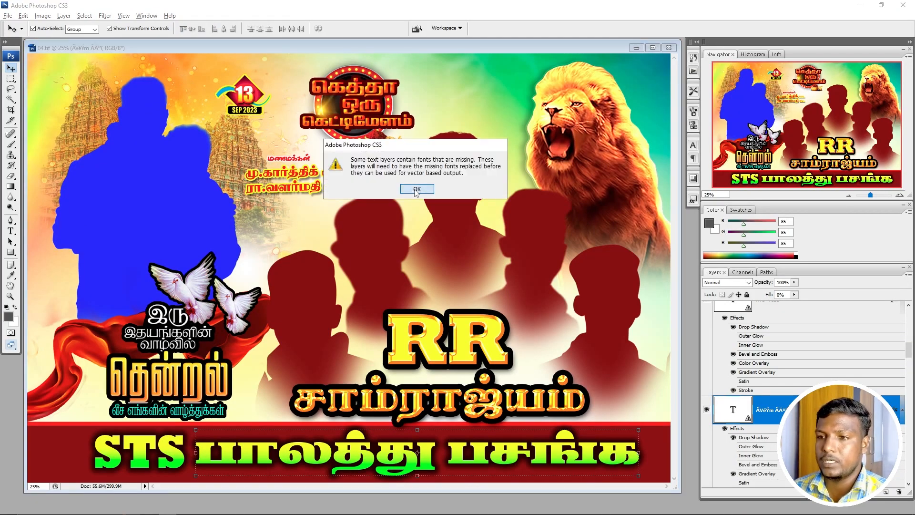
{"action": "key", "text": "Return"}
{"action": "left_click", "coordinate": [194, 264]}
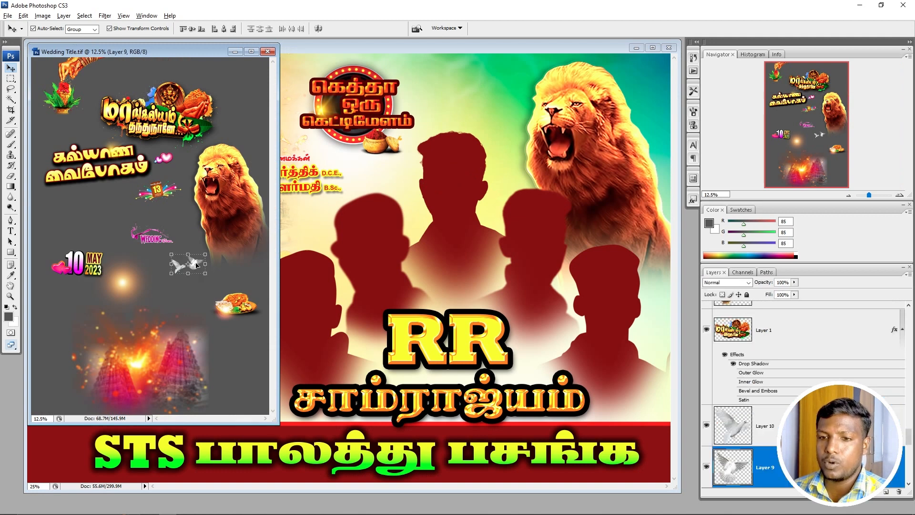
{"action": "key", "text": "ctrl+t"}
{"action": "double_click", "coordinate": [203, 263]}
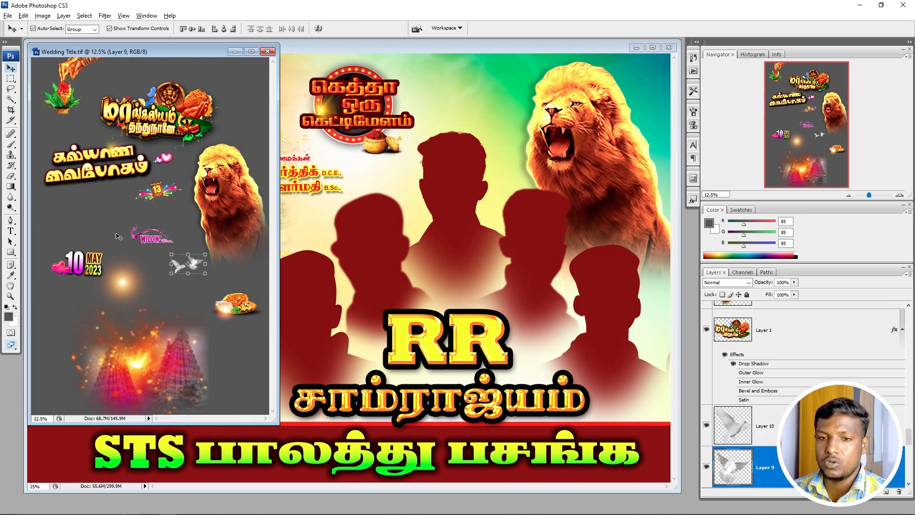
Step: Copy the pink hearts from Wedding Title.tif into 04.tif between the round title and the lion, accept the colour conversion, and enlarge them
{"action": "left_click_drag", "start_coordinate": [167, 160], "coordinate": [475, 123]}
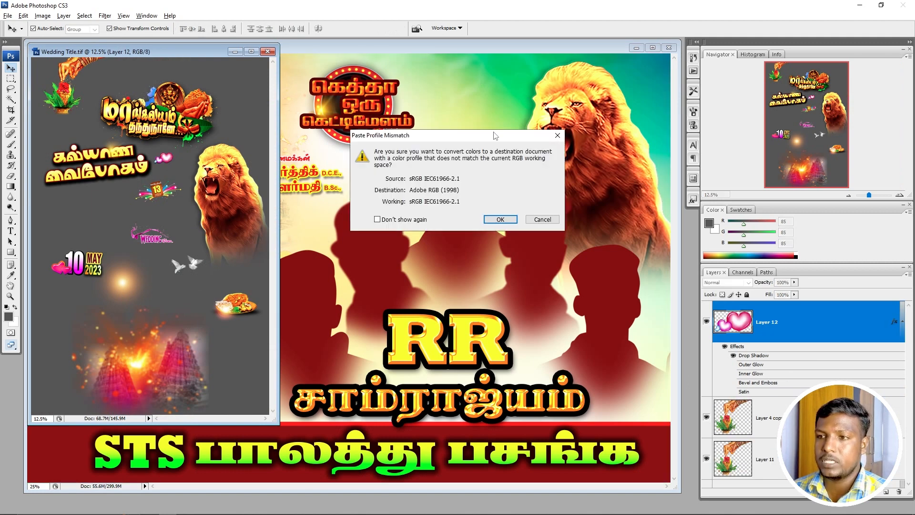
{"action": "left_click", "coordinate": [500, 219]}
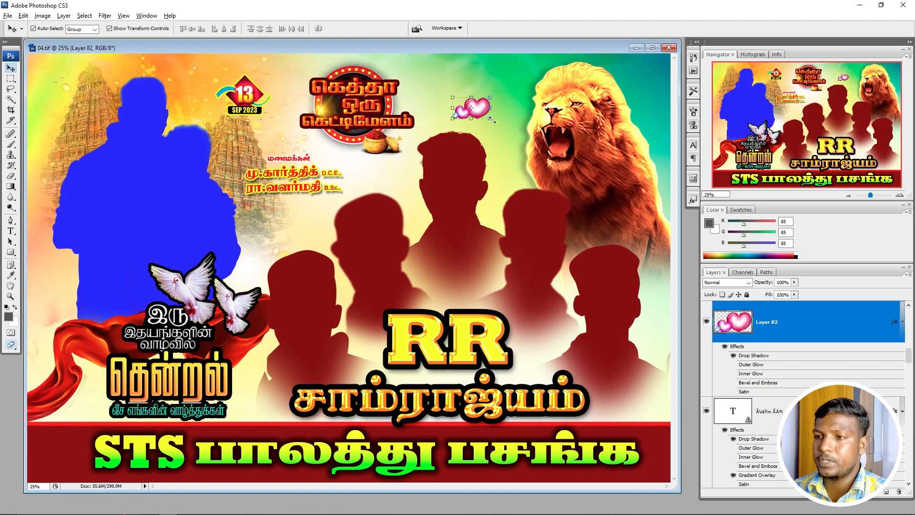
{"action": "key", "text": "ctrl+t"}
{"action": "left_click_drag", "start_coordinate": [509, 138], "coordinate": [495, 104]}
{"action": "key", "text": "Return"}
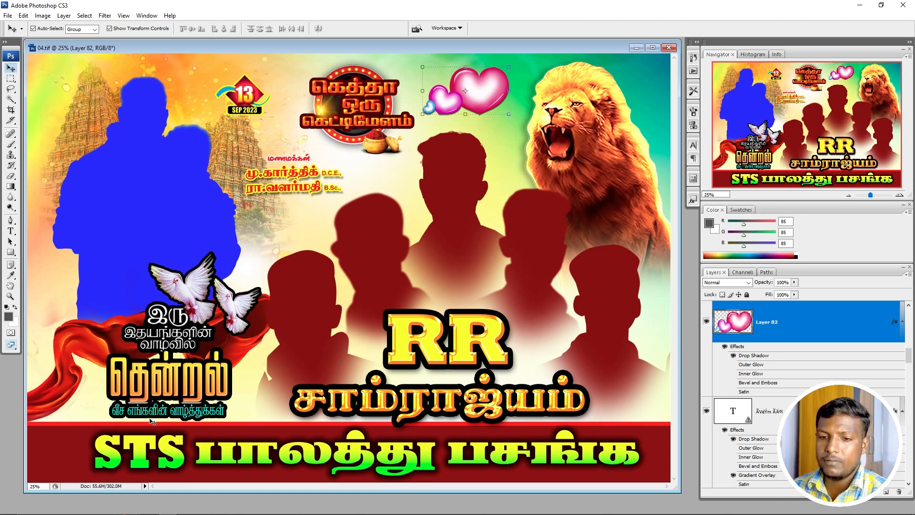
Step: Preview the 04.tif banner in the full-screen modes with the panels hidden, and return it to a standard window
{"action": "left_click_drag", "start_coordinate": [202, 398], "coordinate": [193, 389]}
{"action": "key", "text": "f"}
{"action": "key", "text": "f"}
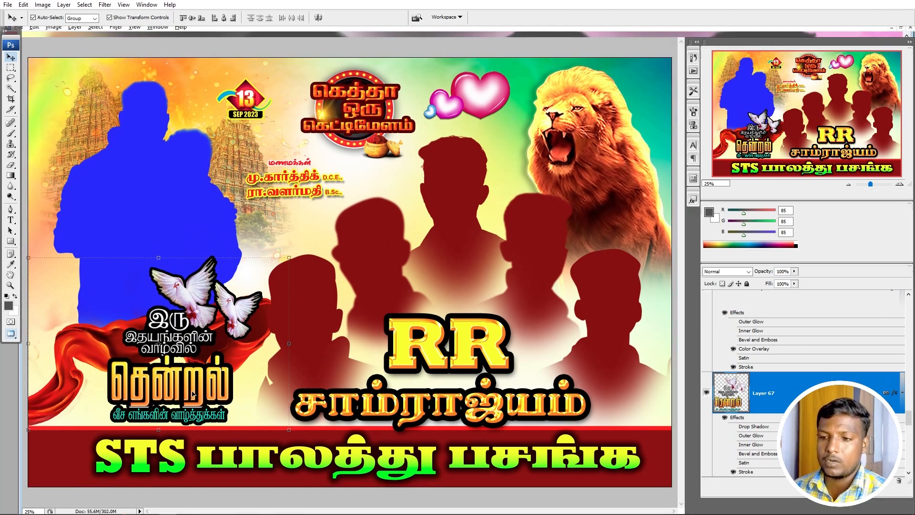
{"action": "key", "text": "f"}
{"action": "key", "text": "Tab"}
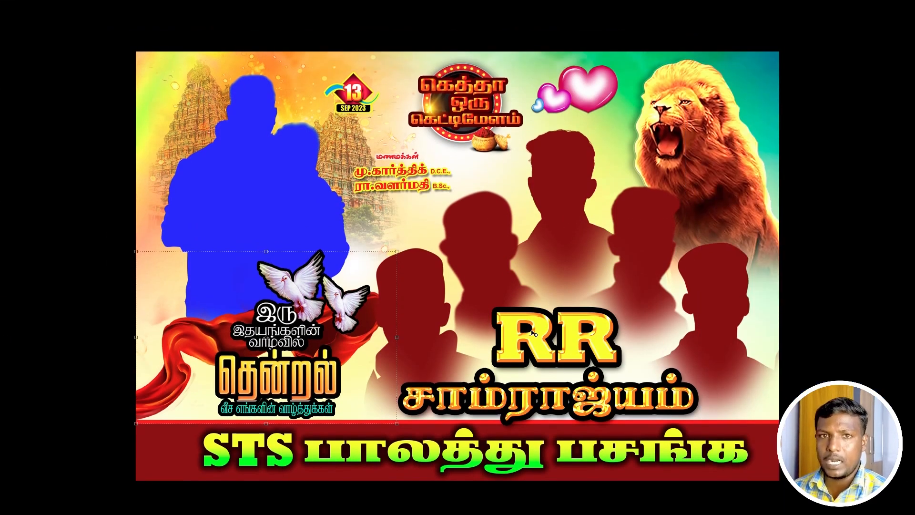
{"action": "key", "text": "f"}
{"action": "key", "text": "f"}
{"action": "key", "text": "f"}
{"action": "key", "text": "f"}
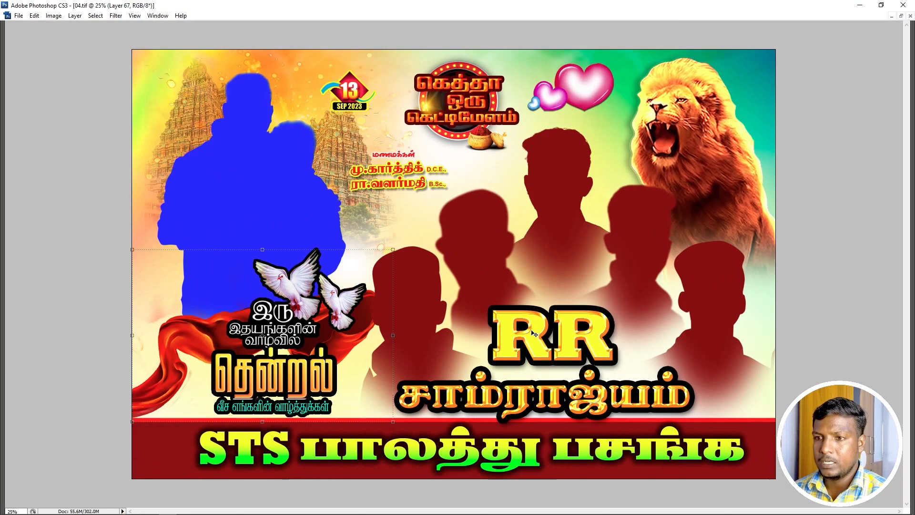
{"action": "key", "text": "f"}
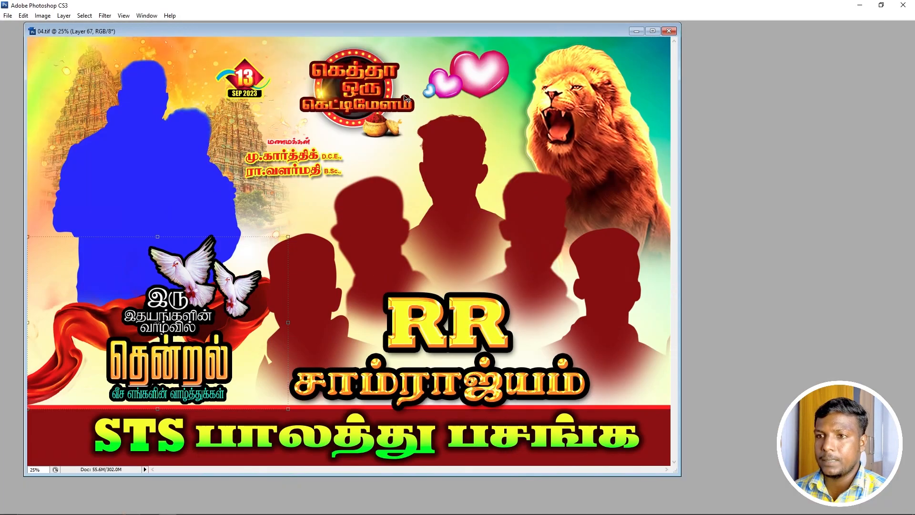
Step: Try a proportional document width of 12 inches for 04.tif in Image Size, and cancel the resize
{"action": "right_click", "coordinate": [286, 31]}
{"action": "left_click", "coordinate": [309, 48]}
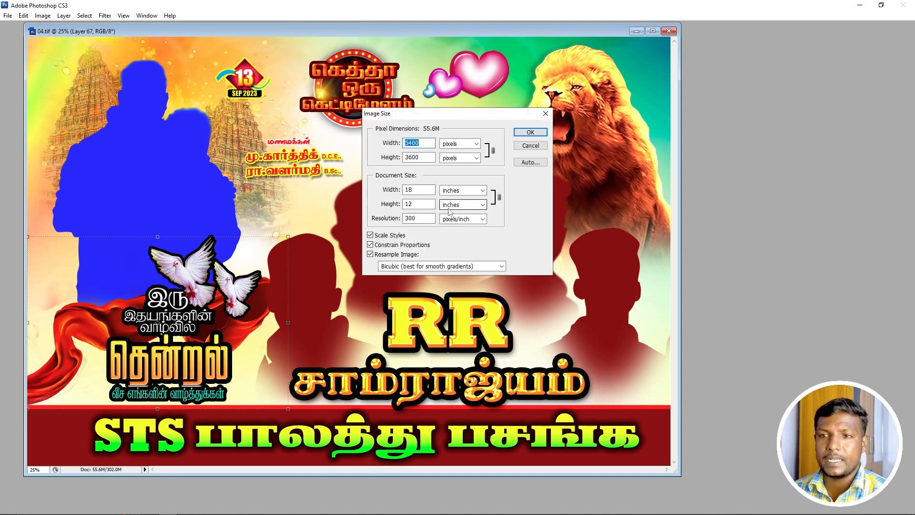
{"action": "left_click", "coordinate": [394, 193]}
{"action": "type", "text": "8"}
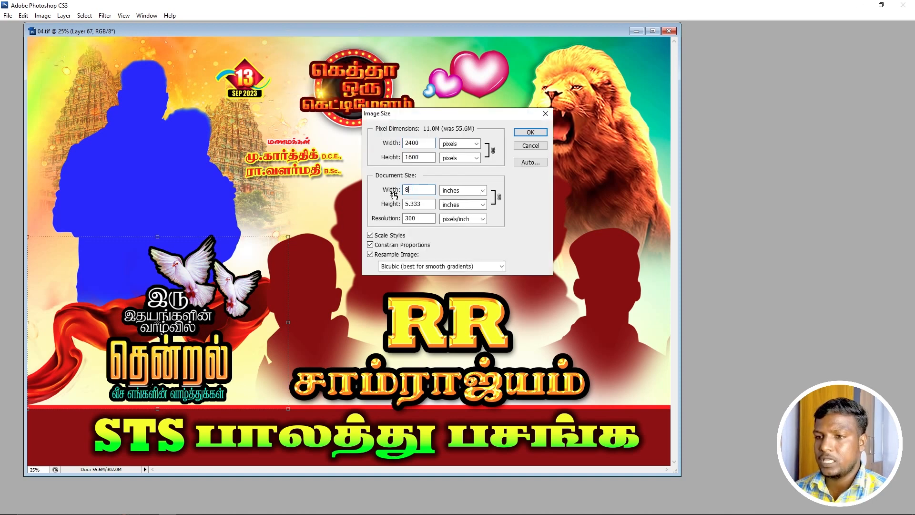
{"action": "type", "text": "12"}
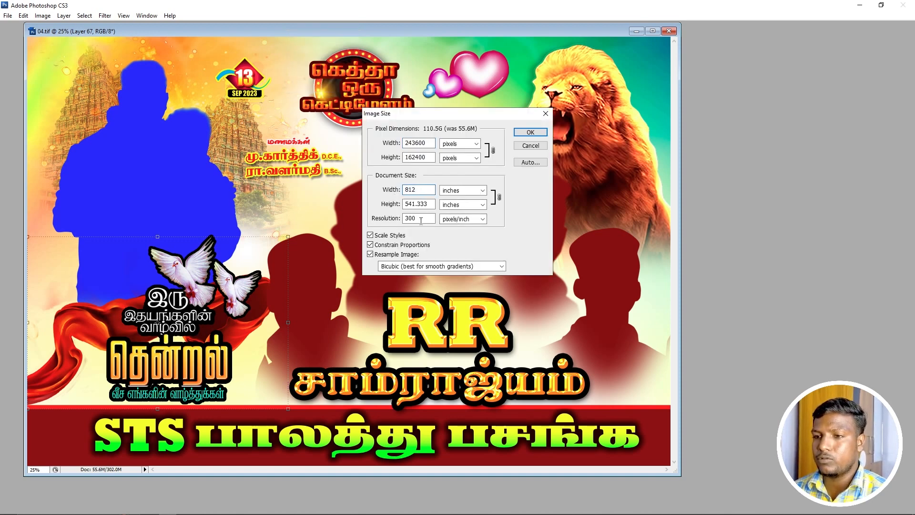
{"action": "key", "text": "shift+Home"}
{"action": "type", "text": "12"}
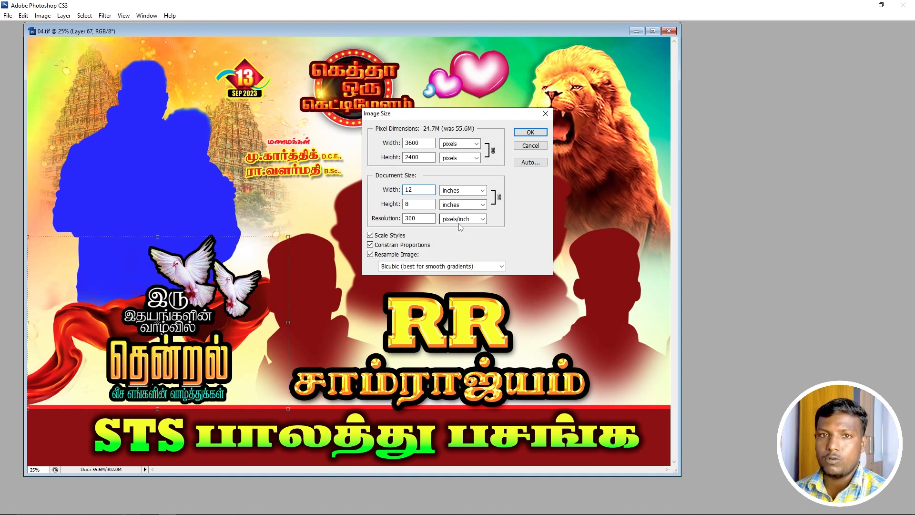
{"action": "key", "text": "Escape"}
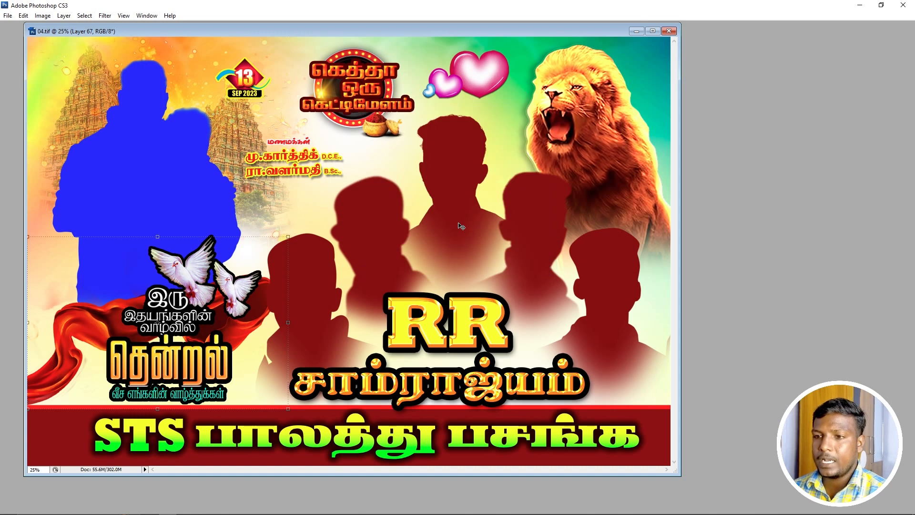
Step: Set the document width of 04.tif to 18 inches in Image Size with proportions constrained
{"action": "right_click", "coordinate": [254, 31]}
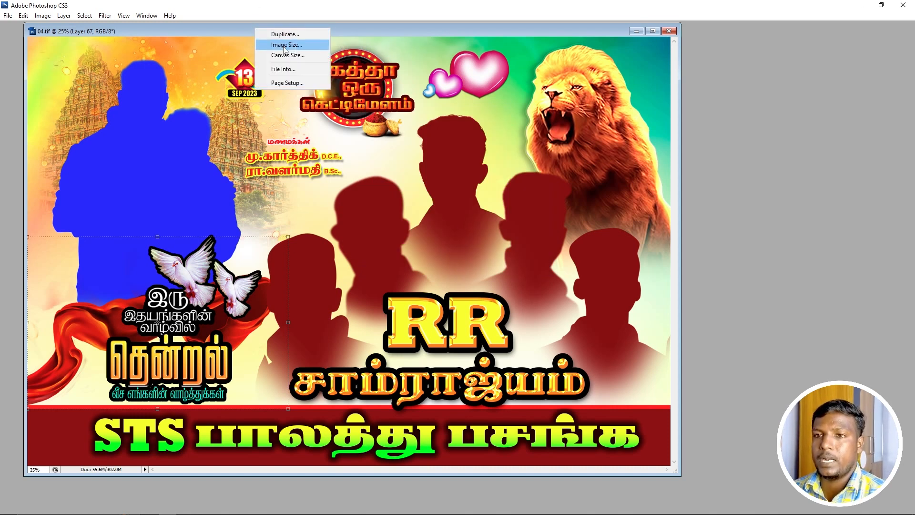
{"action": "left_click", "coordinate": [274, 44]}
{"action": "double_click", "coordinate": [411, 189]}
{"action": "type", "text": "12"}
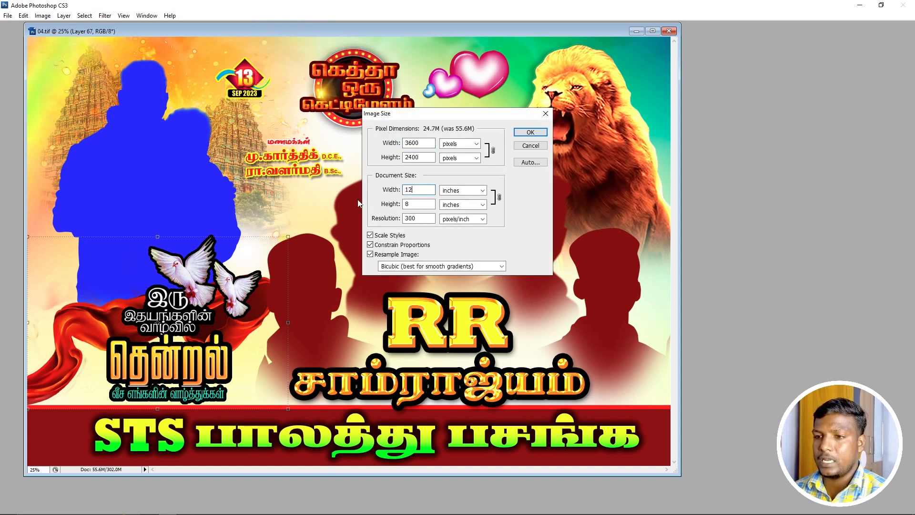
{"action": "type", "text": "1"}
{"action": "key", "text": "shift+Left"}
{"action": "key", "text": "shift+Left"}
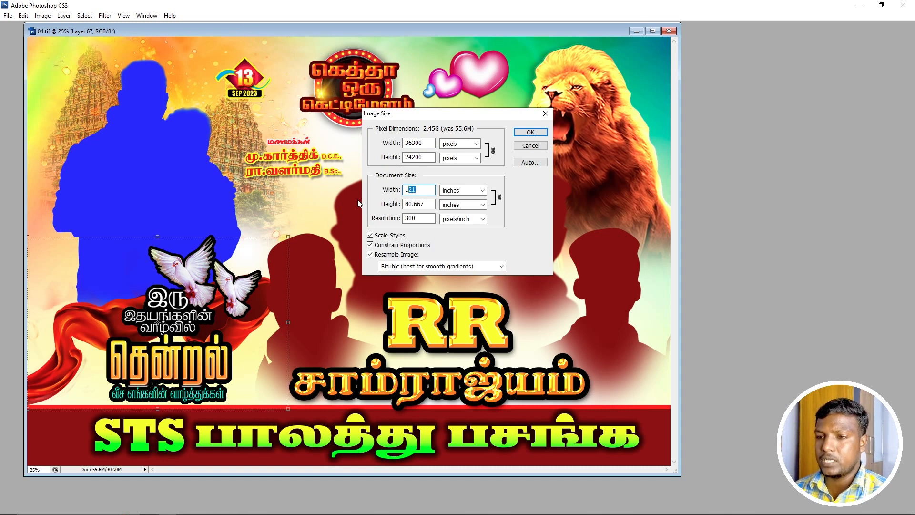
{"action": "type", "text": "8"}
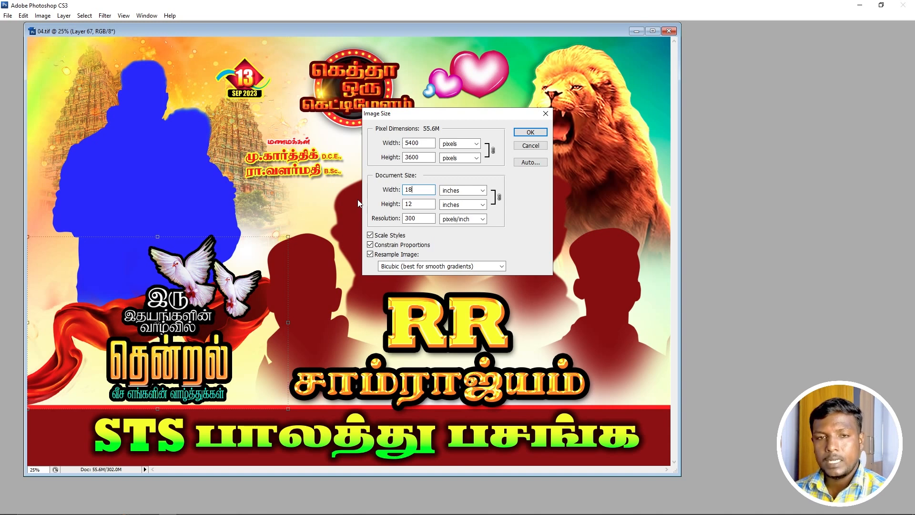
{"action": "key", "text": "Return"}
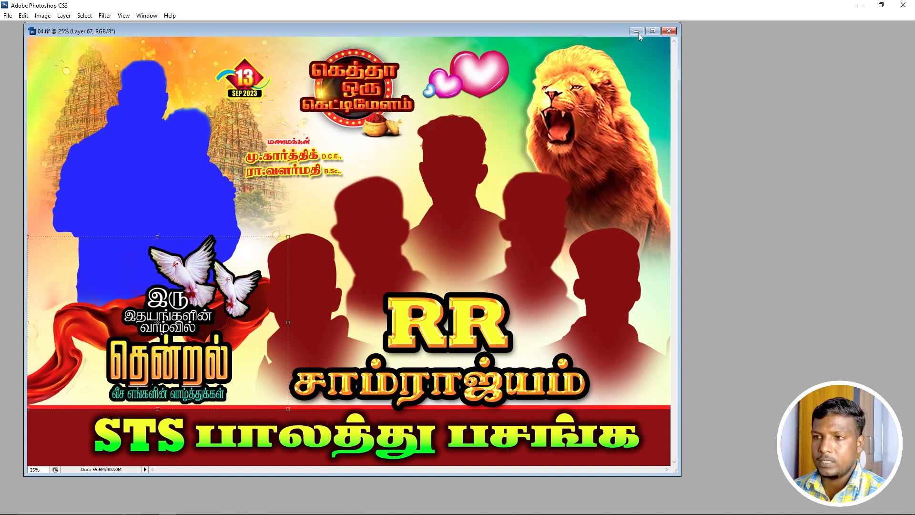
Step: Close 04.tif without saving, close Wedding Title.tif, restore the panels and minimise Photoshop to reach the TIFF folder
{"action": "left_click", "coordinate": [669, 31]}
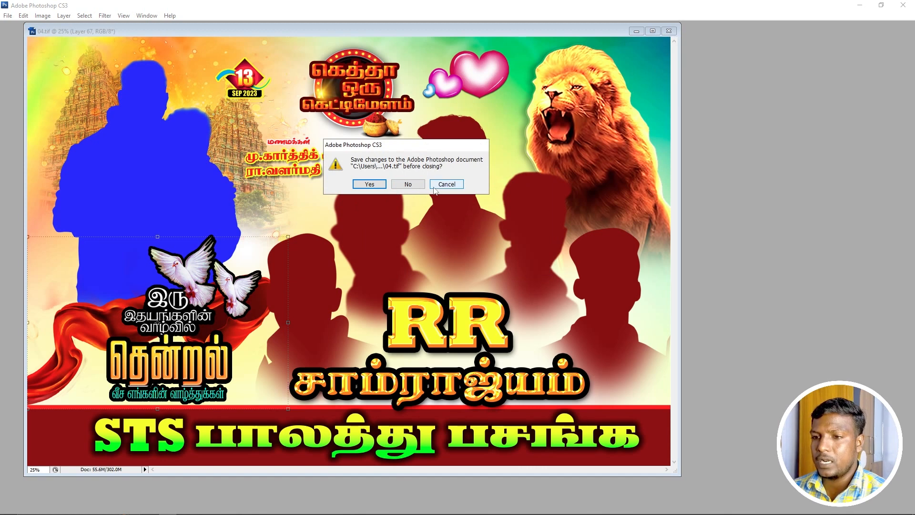
{"action": "left_click", "coordinate": [408, 185]}
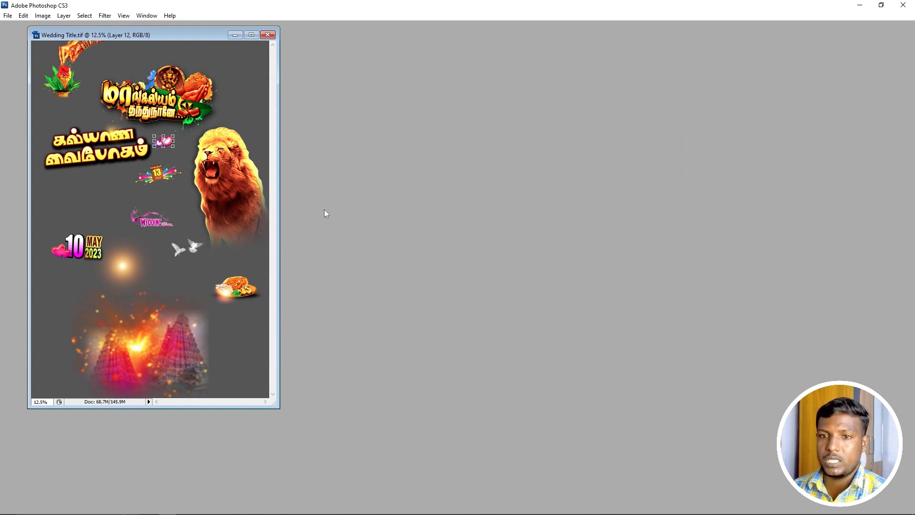
{"action": "key", "text": "ctrl+w"}
{"action": "key", "text": "Tab"}
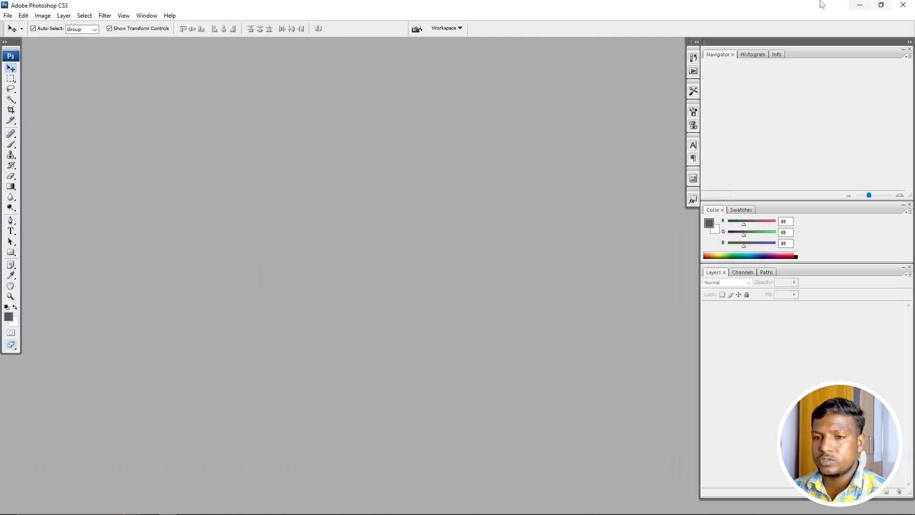
{"action": "left_click", "coordinate": [860, 5]}
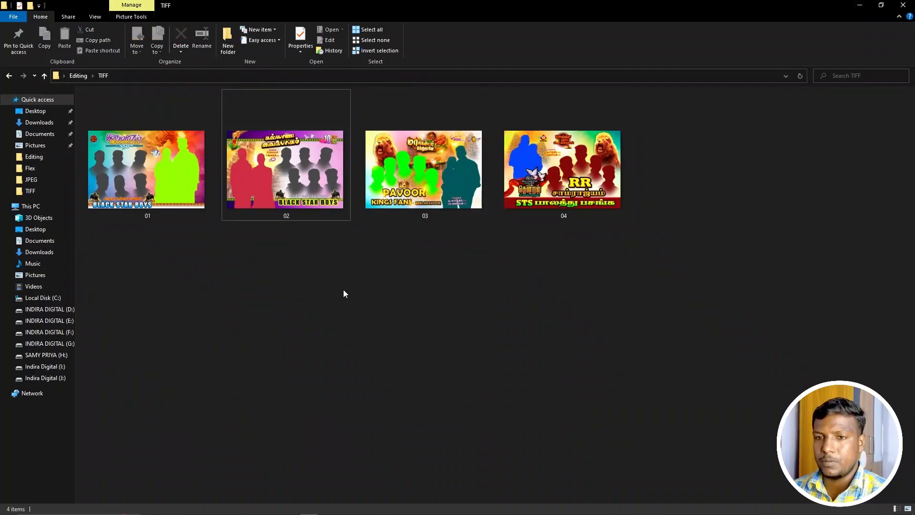
Step: Preview the 02.tif wedding banner from the TIFF folder in the image viewer, and close the viewer
{"action": "left_click_drag", "start_coordinate": [625, 305], "coordinate": [87, 176]}
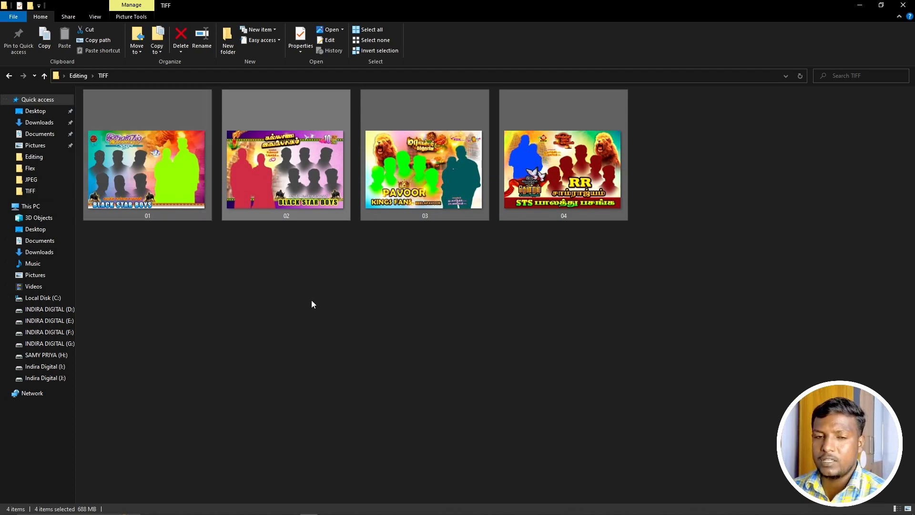
{"action": "left_click", "coordinate": [150, 206]}
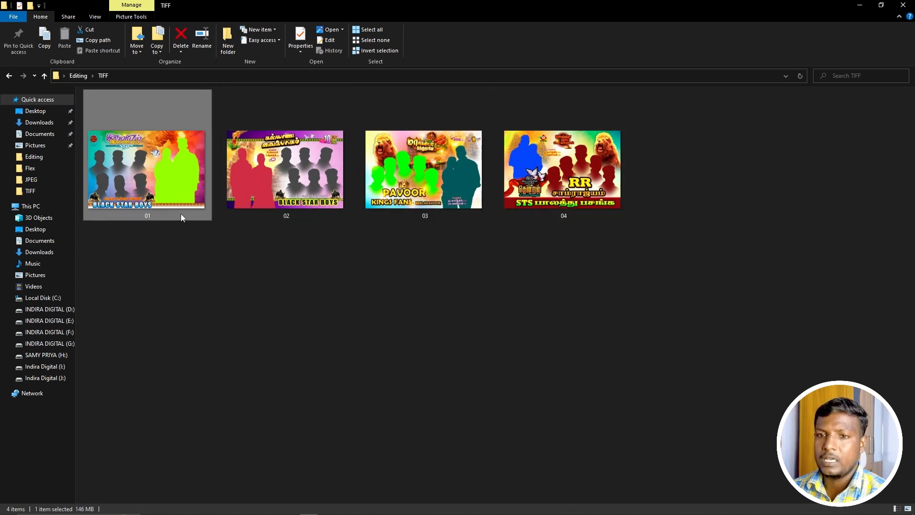
{"action": "left_click", "coordinate": [267, 173]}
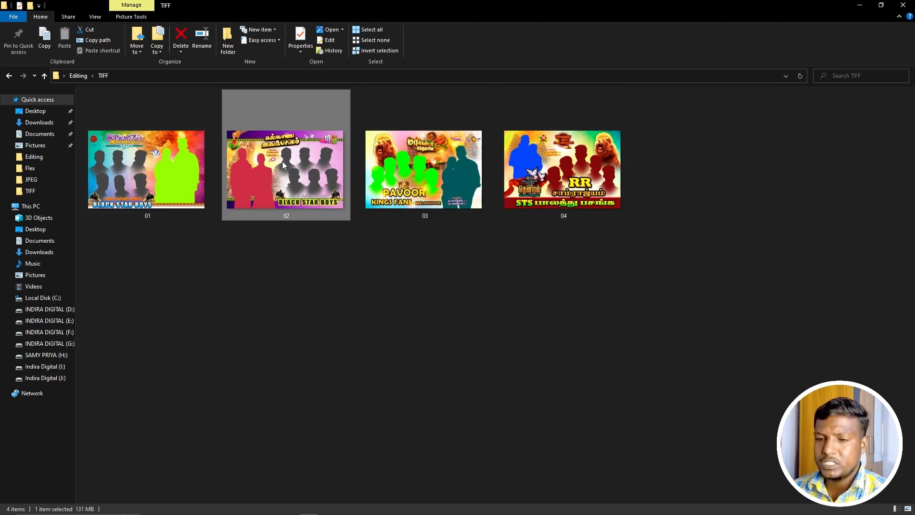
{"action": "double_click", "coordinate": [458, 196]}
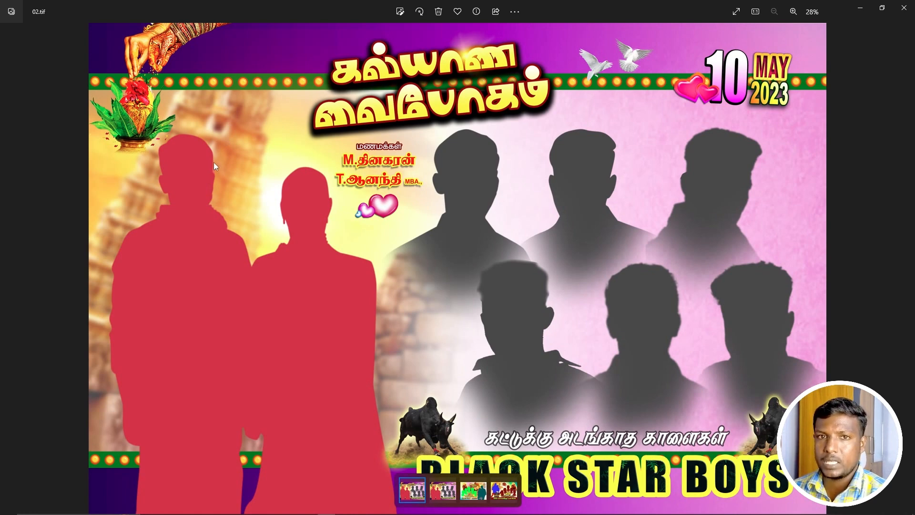
{"action": "key", "text": "alt+F4"}
{"action": "left_click", "coordinate": [522, 254]}
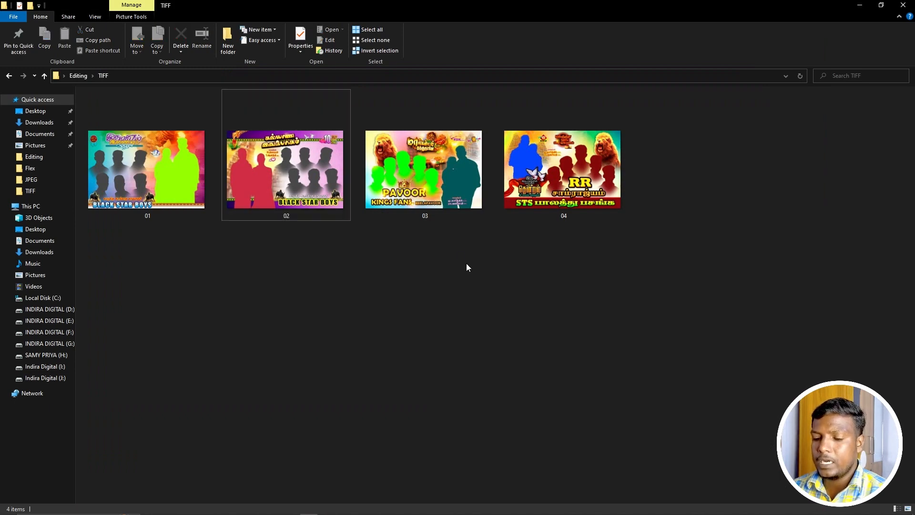
Step: Preview Wedding Title.tif from the Editing folder, close the viewer and folder window, and refresh the desktop
{"action": "key", "text": "alt+Up"}
{"action": "double_click", "coordinate": [408, 155]}
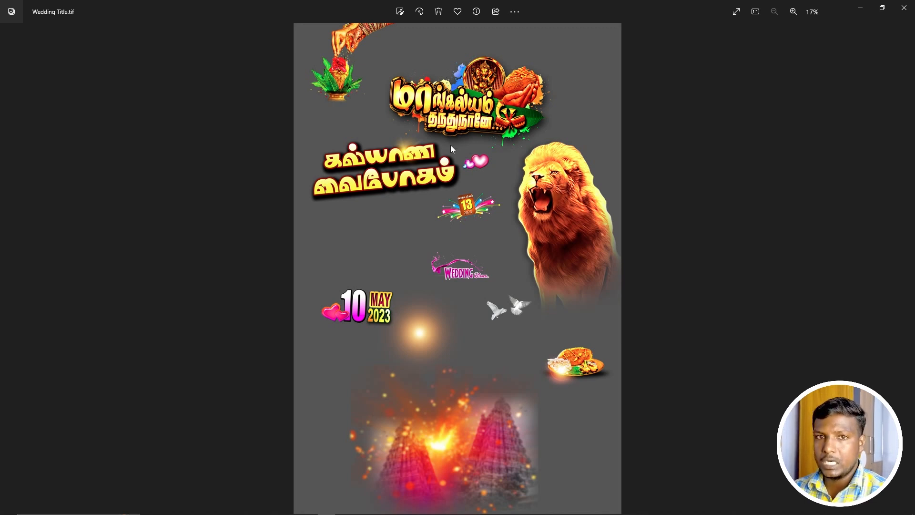
{"action": "left_click", "coordinate": [904, 7]}
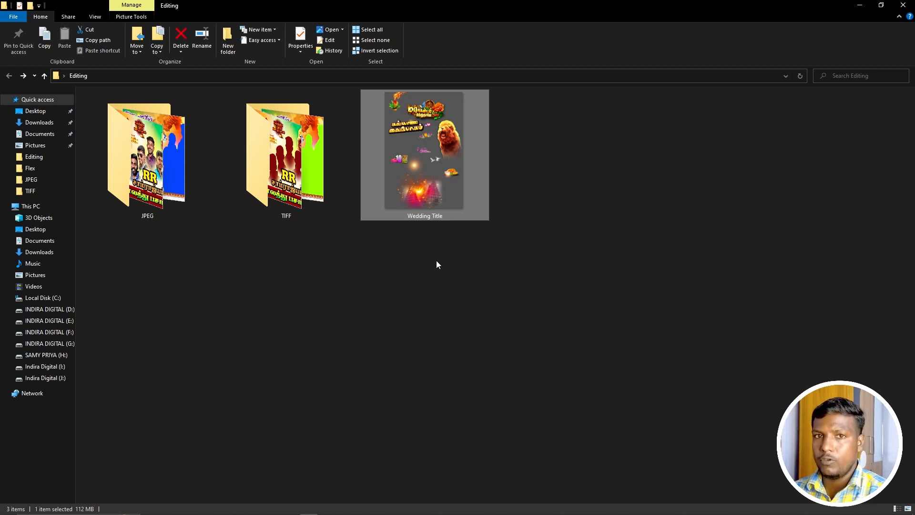
{"action": "left_click", "coordinate": [903, 5]}
{"action": "right_click", "coordinate": [376, 245]}
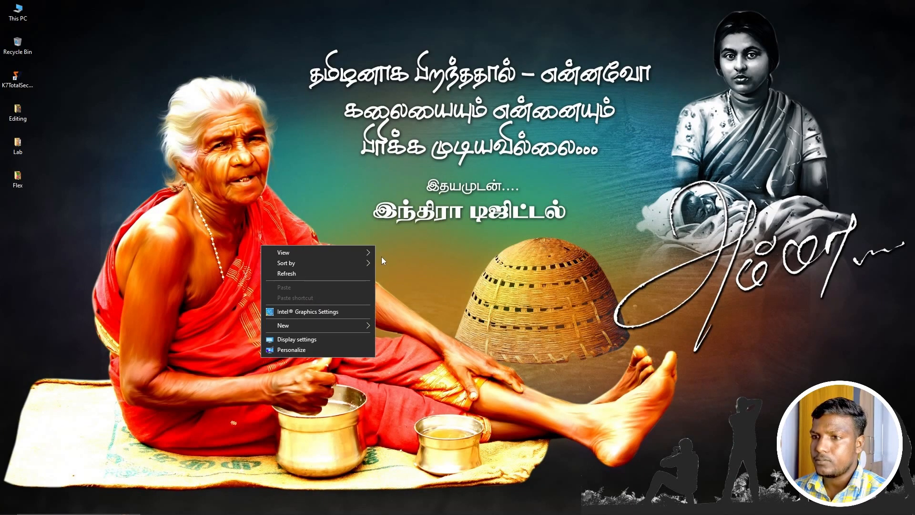
{"action": "left_click", "coordinate": [354, 272]}
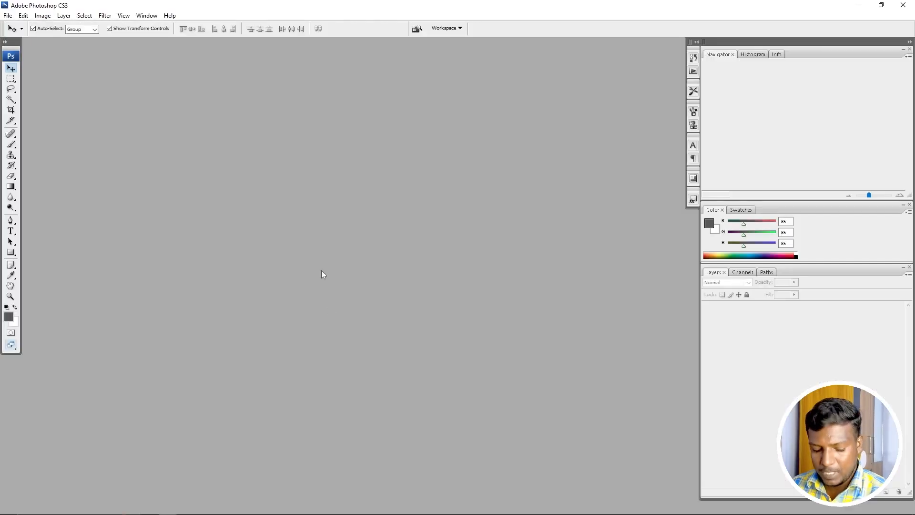
Step: Open Wedding Title.tif in Photoshop and maximise its window with the lion artwork in close view
{"action": "key", "text": "ctrl+o"}
{"action": "double_click", "coordinate": [190, 63]}
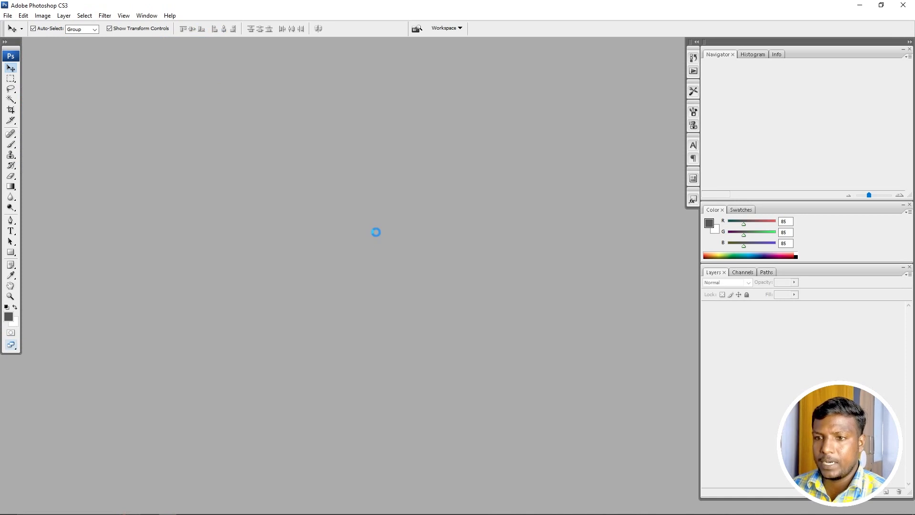
{"action": "key", "text": "Return"}
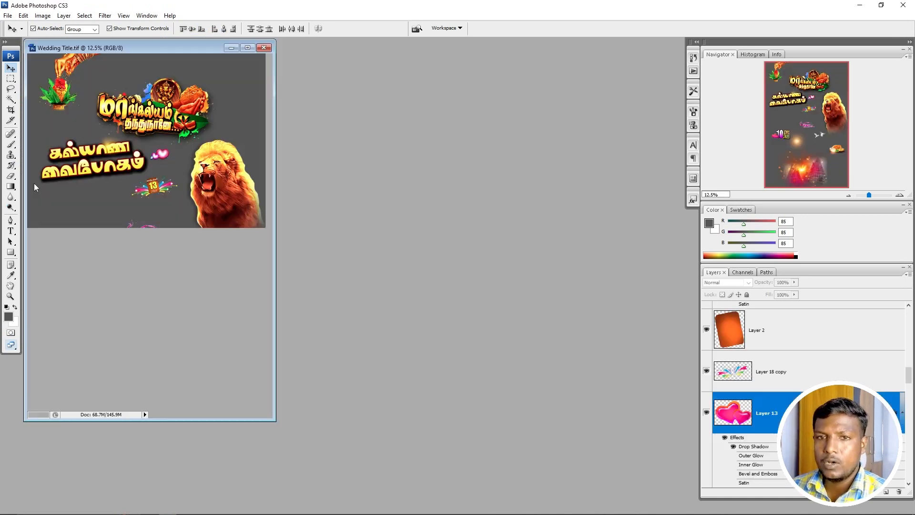
{"action": "left_click", "coordinate": [10, 220]}
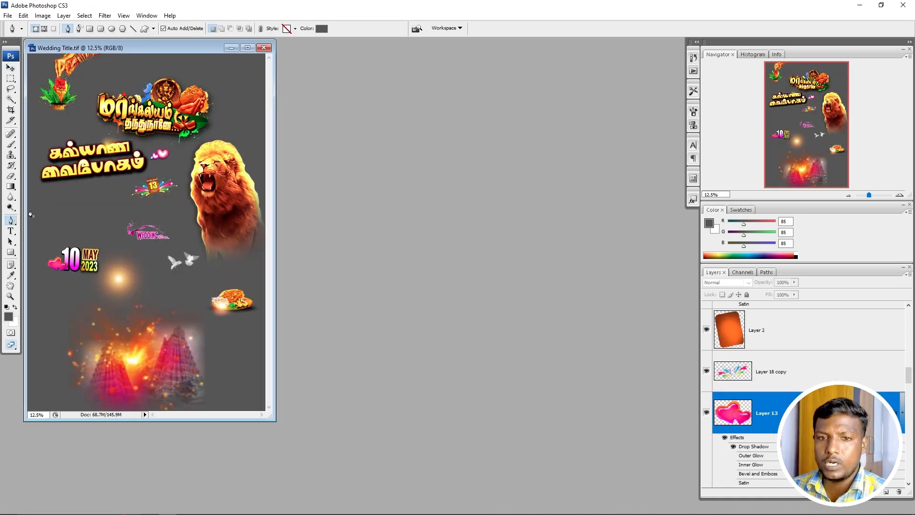
{"action": "left_click", "coordinate": [247, 48]}
{"action": "scroll", "coordinate": [457, 253], "scroll_direction": "up", "scroll_amount": 4}
{"action": "left_click_drag", "start_coordinate": [457, 253], "coordinate": [438, 221]}
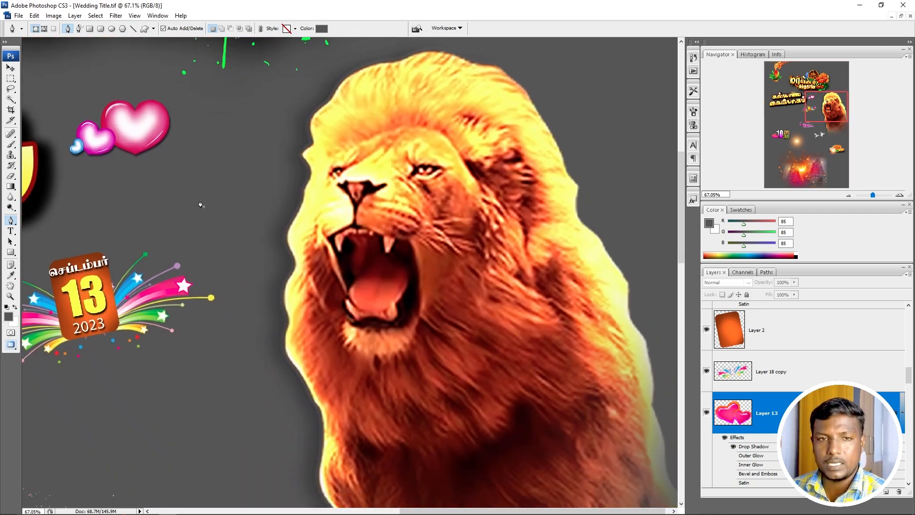
Step: Show the Clone Stamp, Lasso, Blur and Gradient tools, and return to the Move tool
{"action": "left_click", "coordinate": [10, 154]}
{"action": "left_click", "coordinate": [100, 157]}
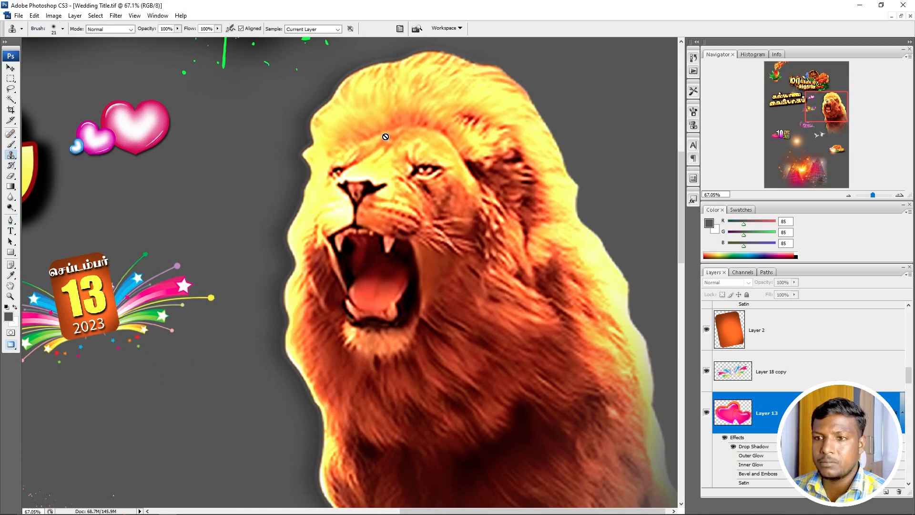
{"action": "left_click", "coordinate": [10, 88]}
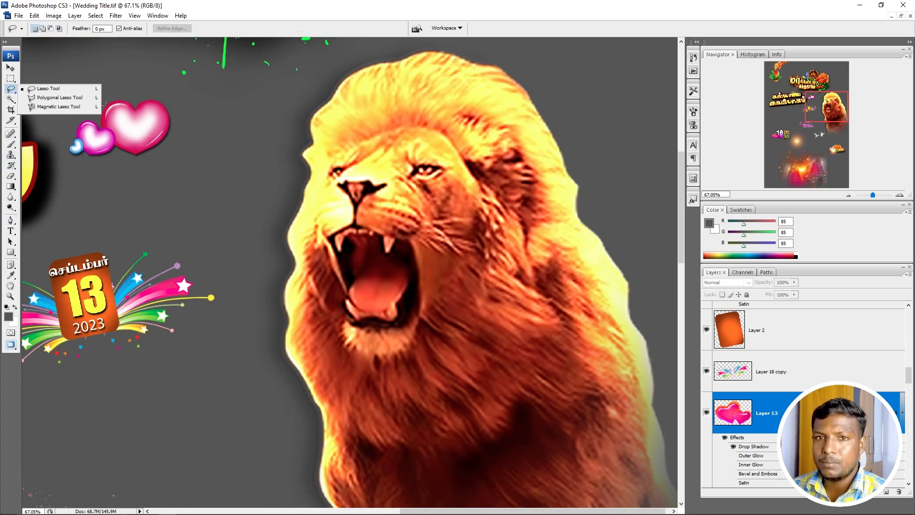
{"action": "left_click", "coordinate": [48, 88]}
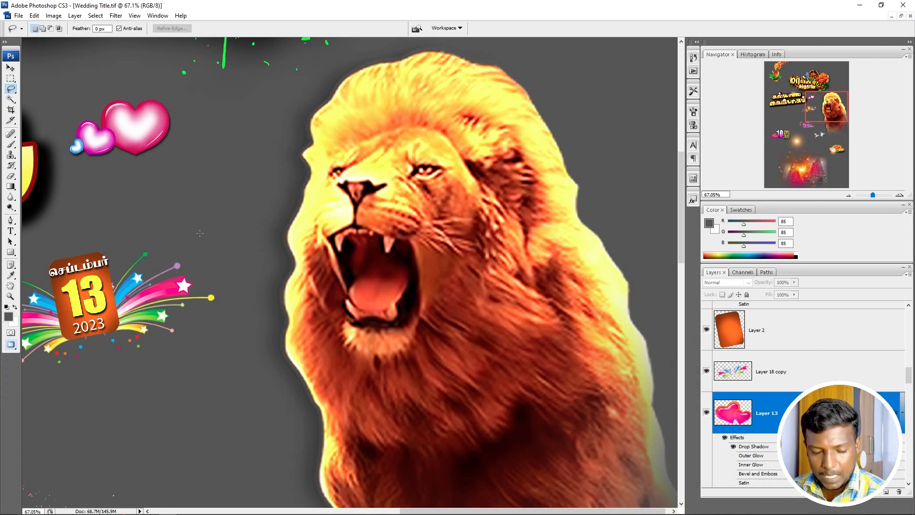
{"action": "left_click", "coordinate": [11, 197]}
{"action": "right_click", "coordinate": [11, 186]}
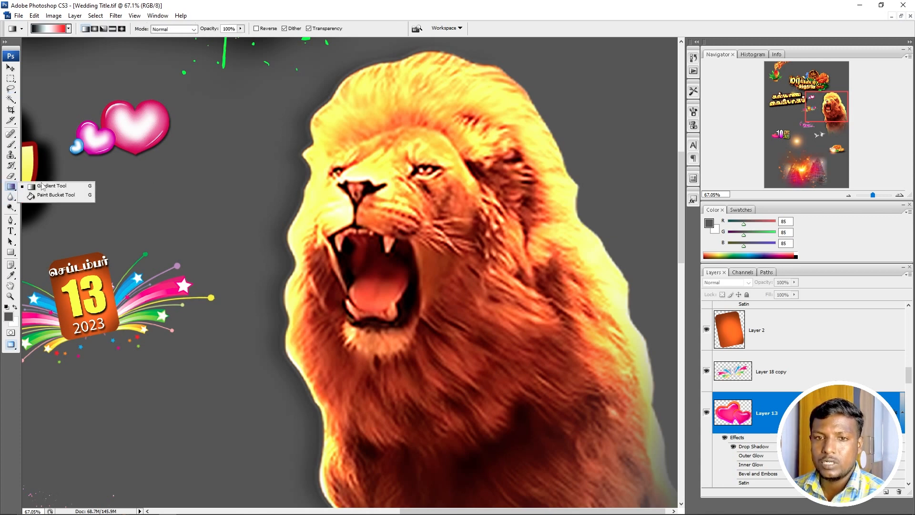
{"action": "left_click", "coordinate": [38, 187]}
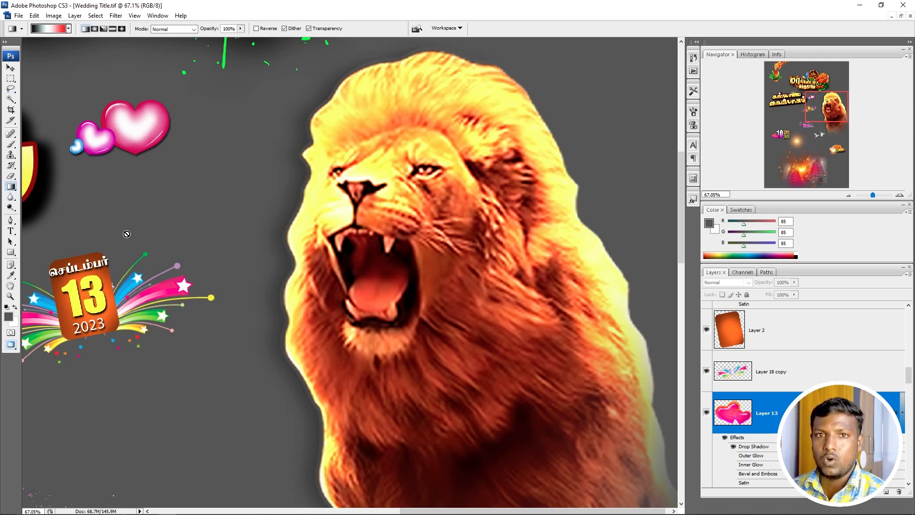
{"action": "left_click", "coordinate": [10, 68]}
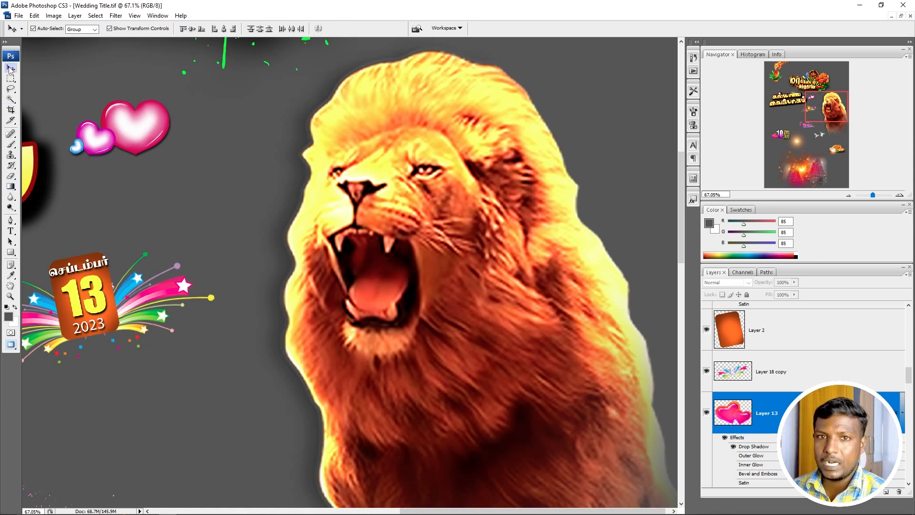
Step: Lock all attributes of the lion layer in Wedding Title.tif, and try to move the lion
{"action": "scroll", "coordinate": [301, 245], "scroll_direction": "down", "scroll_amount": 4}
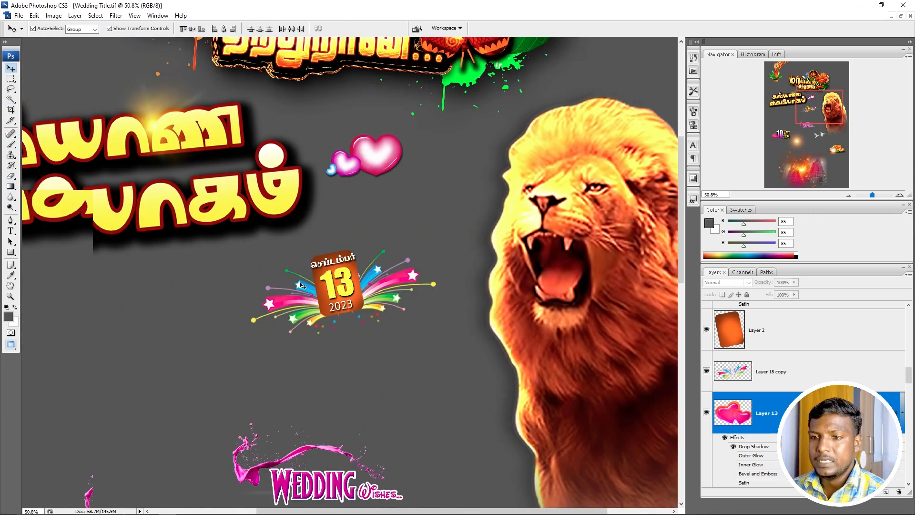
{"action": "scroll", "coordinate": [307, 273], "scroll_direction": "down", "scroll_amount": 3}
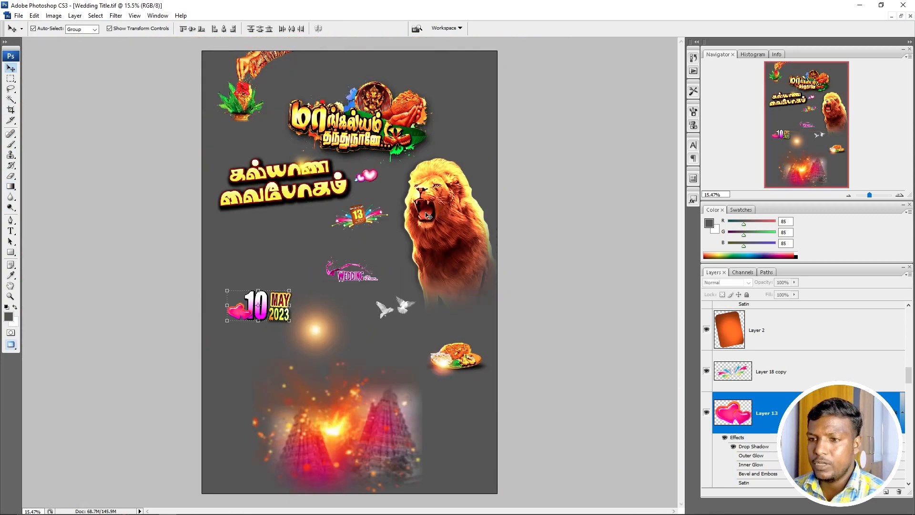
{"action": "left_click", "coordinate": [407, 221]}
{"action": "left_click_drag", "start_coordinate": [401, 148], "coordinate": [523, 238]}
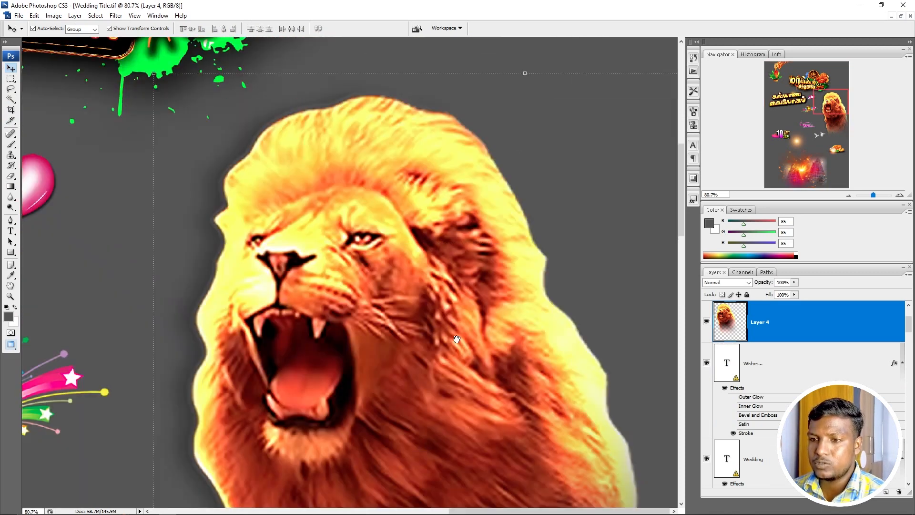
{"action": "left_click_drag", "start_coordinate": [456, 337], "coordinate": [484, 267]}
{"action": "scroll", "coordinate": [483, 269], "scroll_direction": "down", "scroll_amount": 3}
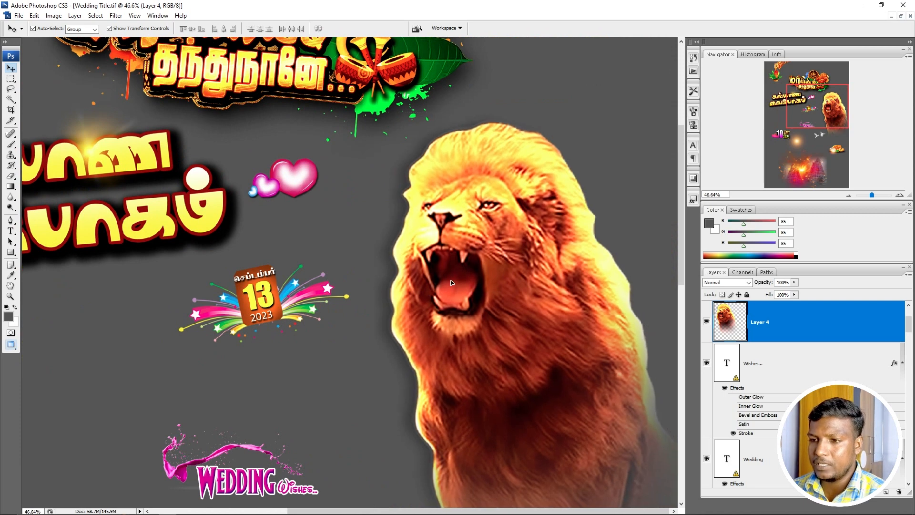
{"action": "left_click", "coordinate": [747, 295]}
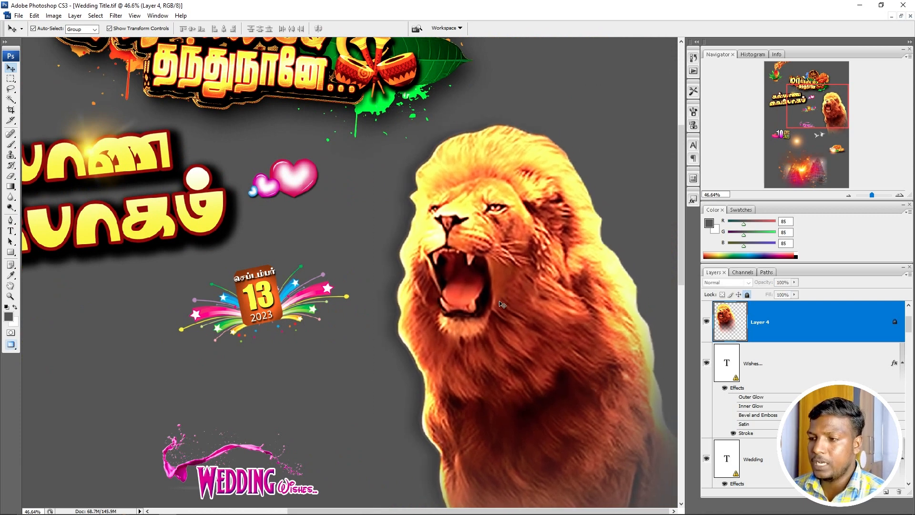
{"action": "left_click", "coordinate": [482, 295]}
{"action": "right_click", "coordinate": [485, 305]}
{"action": "left_click", "coordinate": [498, 307]}
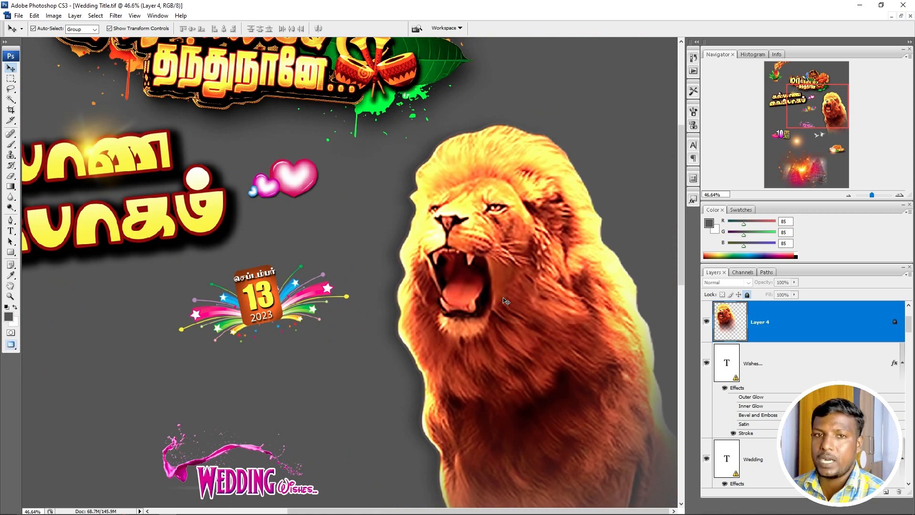
Step: Unlock the lion layer, try moving the lion slightly down and to the right, and undo the move
{"action": "scroll", "coordinate": [506, 300], "scroll_direction": "down", "scroll_amount": 2}
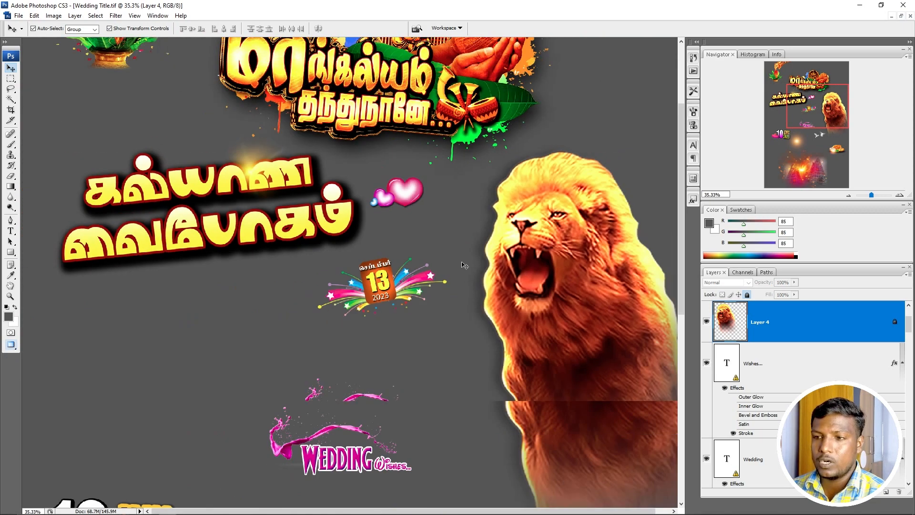
{"action": "scroll", "coordinate": [547, 325], "scroll_direction": "down", "scroll_amount": 1}
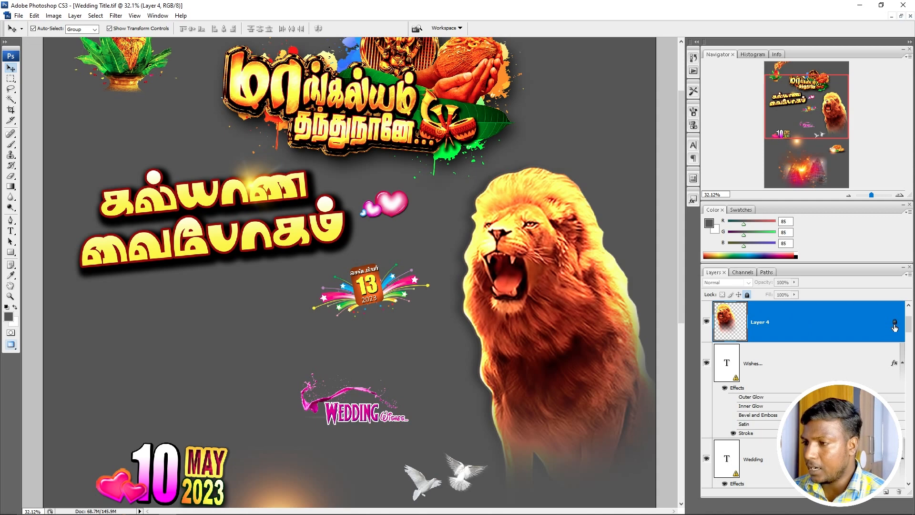
{"action": "left_click", "coordinate": [747, 295]}
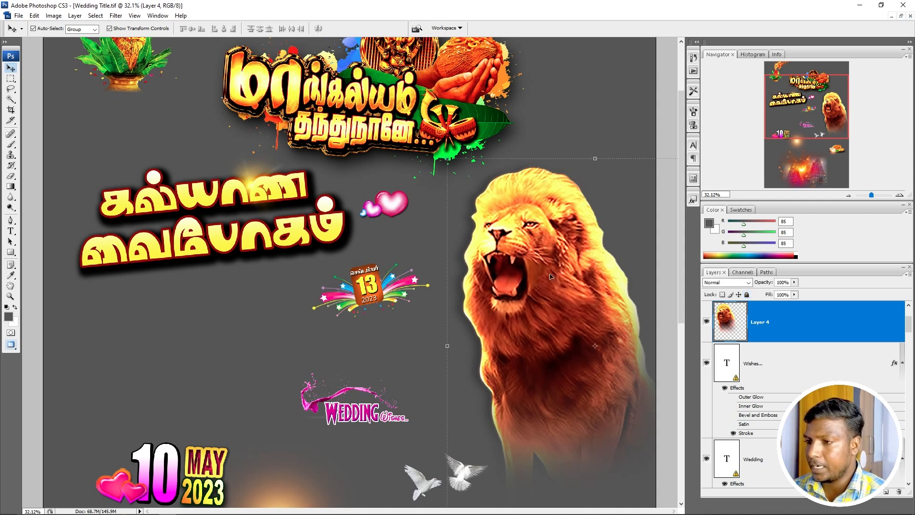
{"action": "mouse_move", "coordinate": [543, 274]}
{"action": "left_mouse_down"}
{"action": "mouse_move", "coordinate": [472, 281]}
{"action": "mouse_move", "coordinate": [558, 281]}
{"action": "left_mouse_up"}
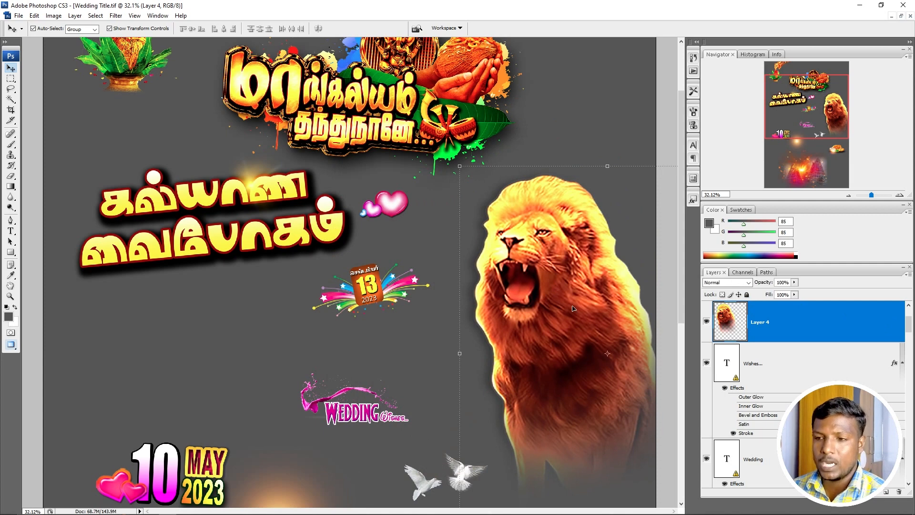
{"action": "key", "text": "ctrl+z"}
Step: Close Wedding Title.tif without saving its changes and quit Photoshop
{"action": "key", "text": "ctrl+0"}
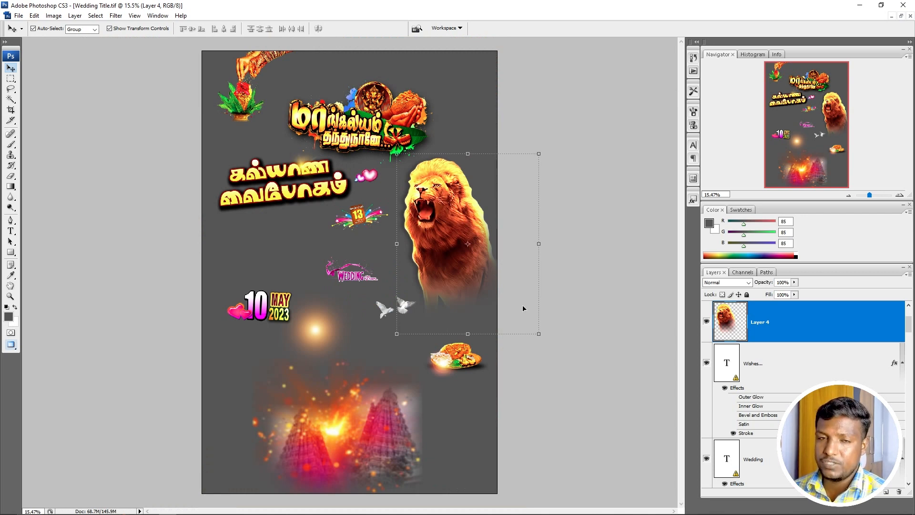
{"action": "key", "text": "ctrl+w"}
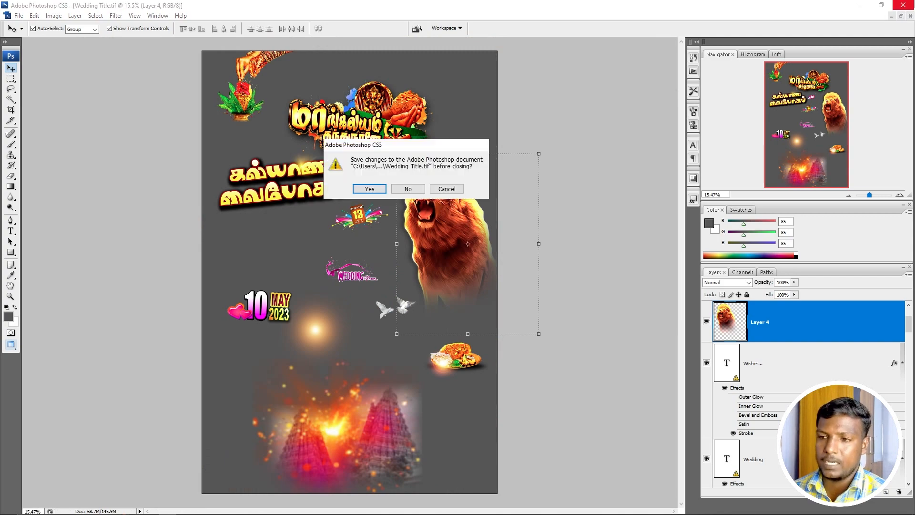
{"action": "left_click", "coordinate": [403, 189]}
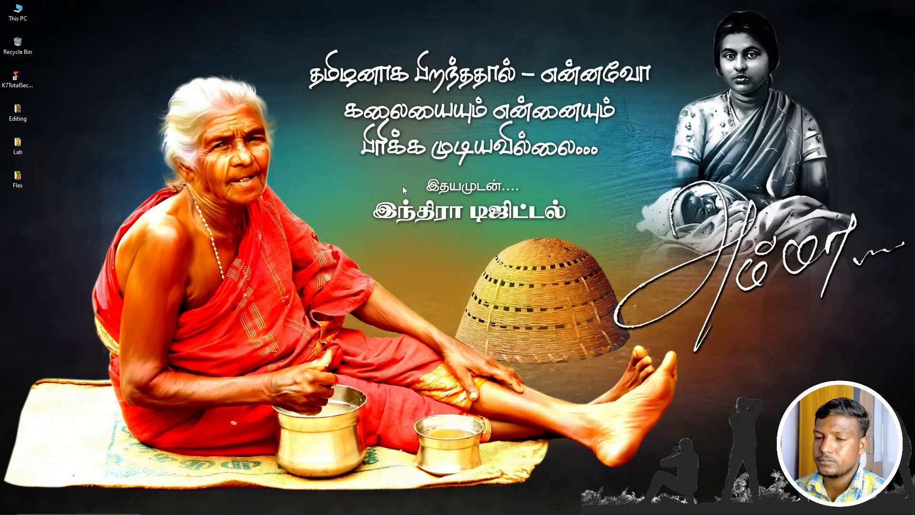